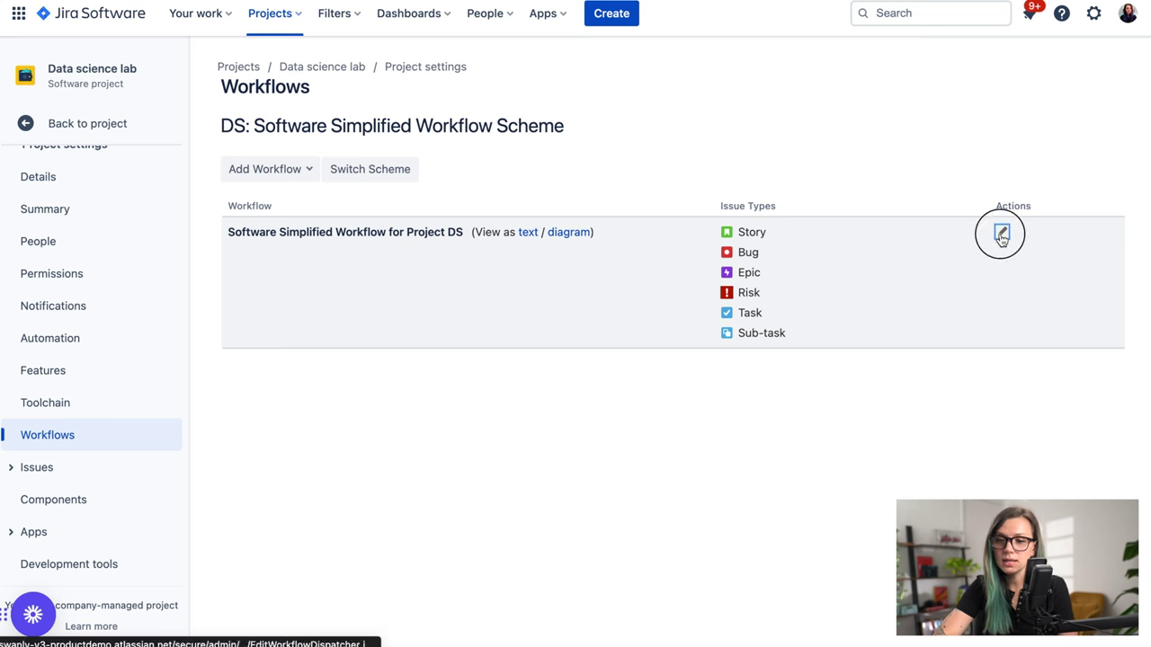
Open the Software Simplified Workflow for Project DS for editing and add the existing Draft status to it.
scroll(661, 278, down, 1)
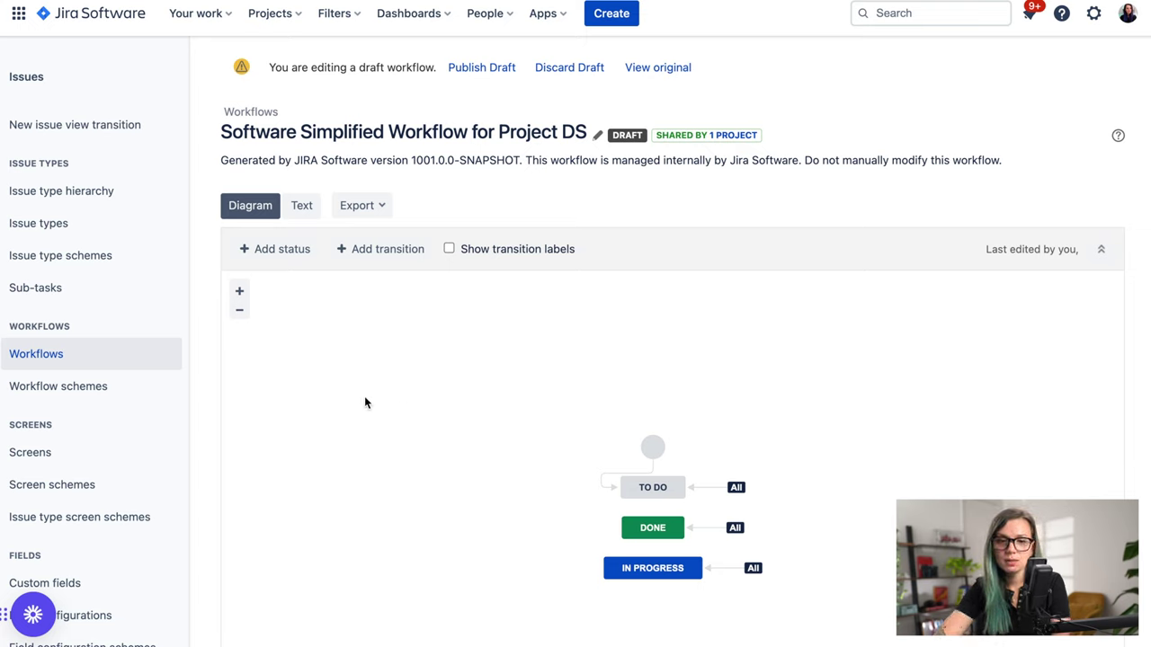
click(278, 250)
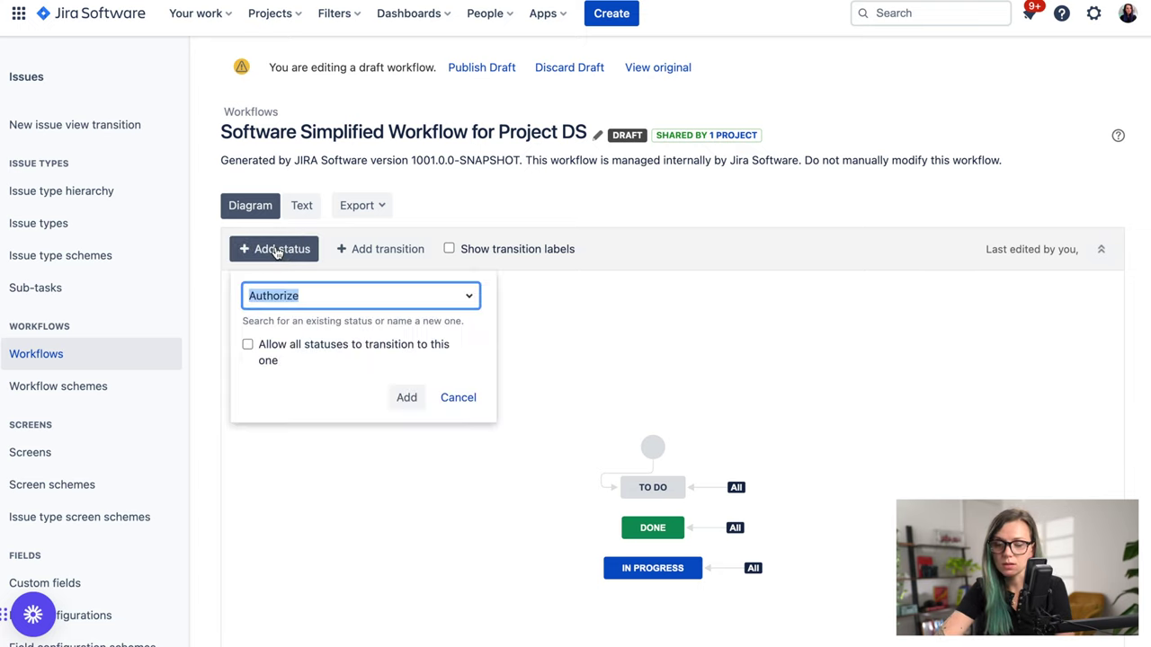
click(360, 297)
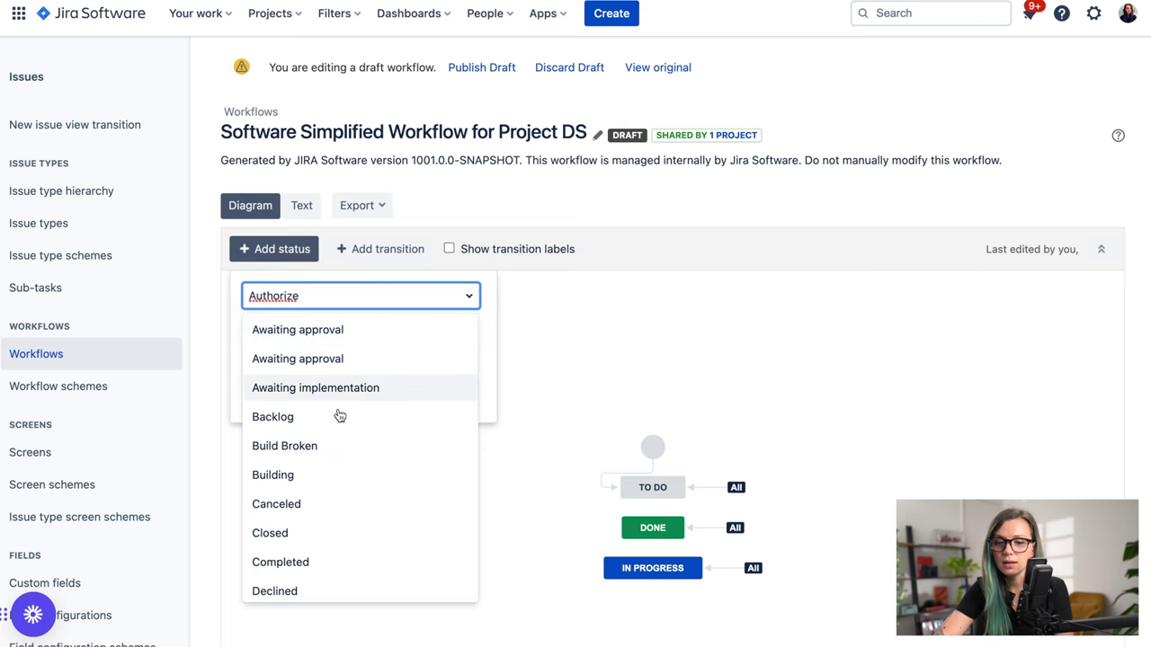
scroll(349, 485, down, 1)
scroll(349, 486, down, 1)
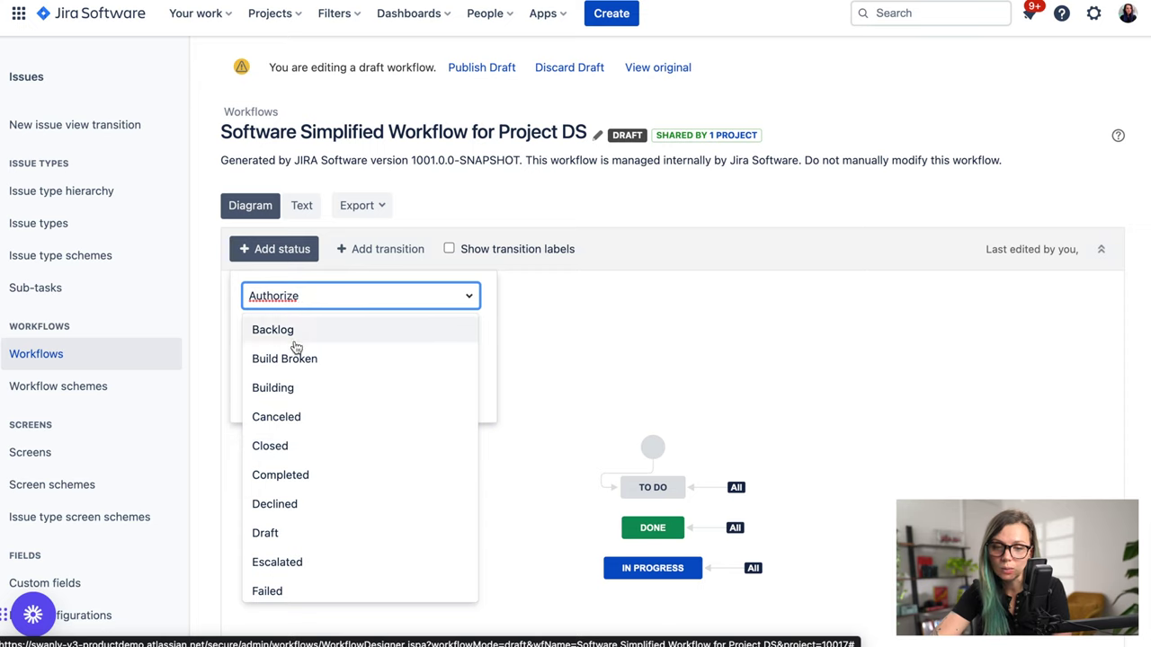
click(281, 534)
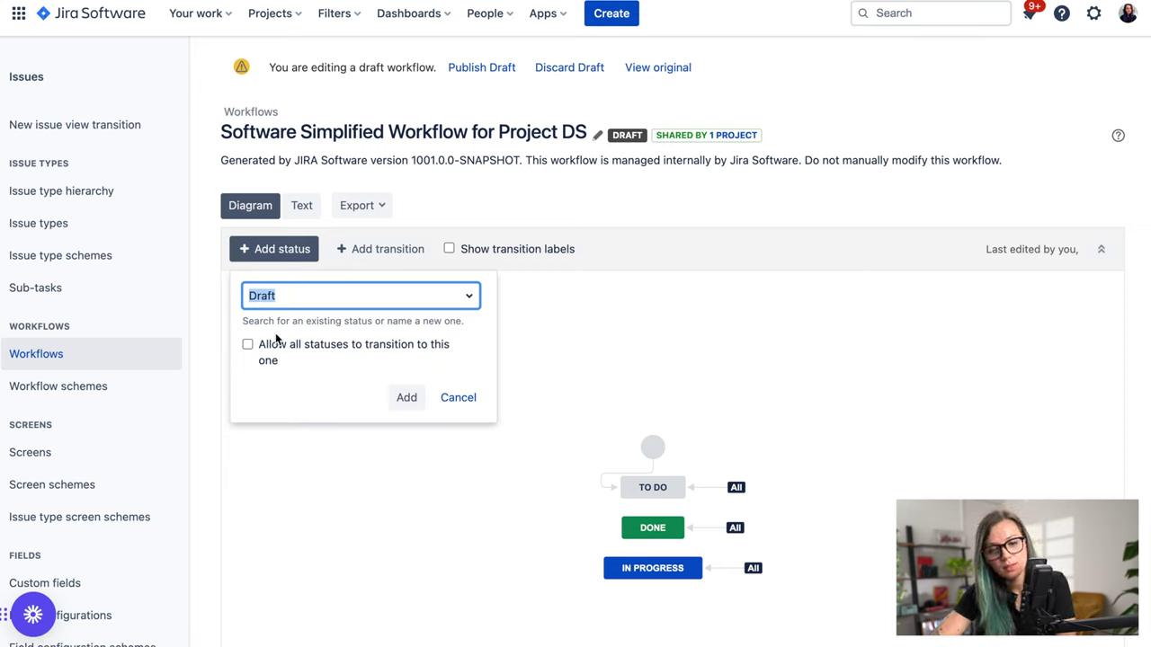
click(406, 396)
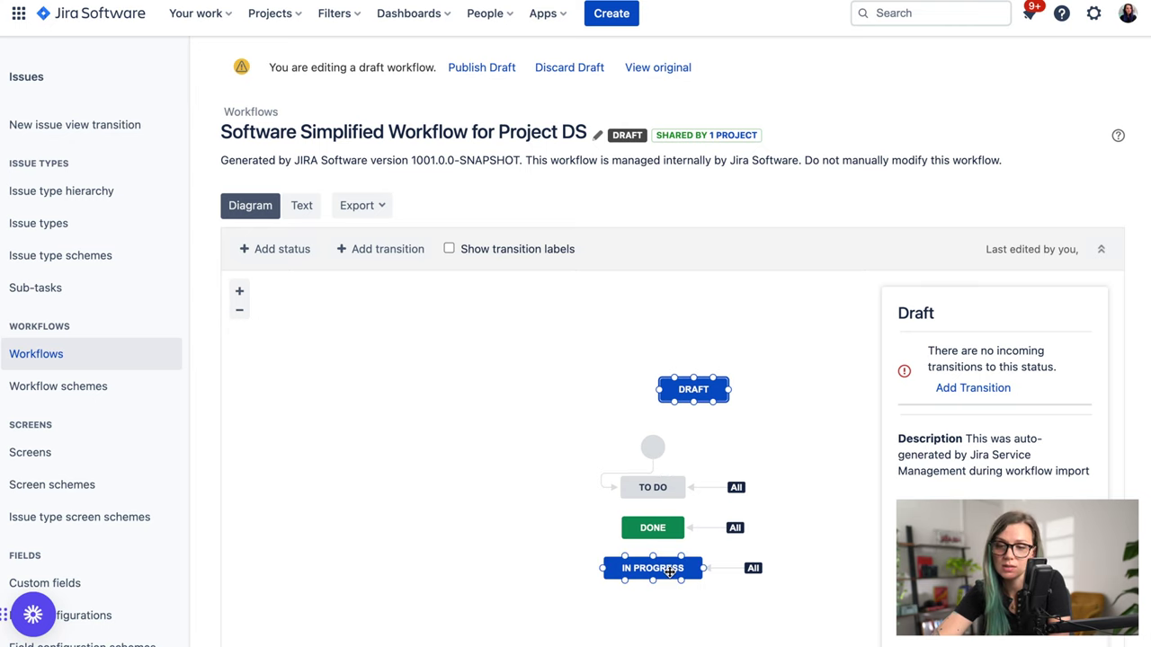
Add a transition from Draft to In Progress named "Draft to In progress".
click(962, 388)
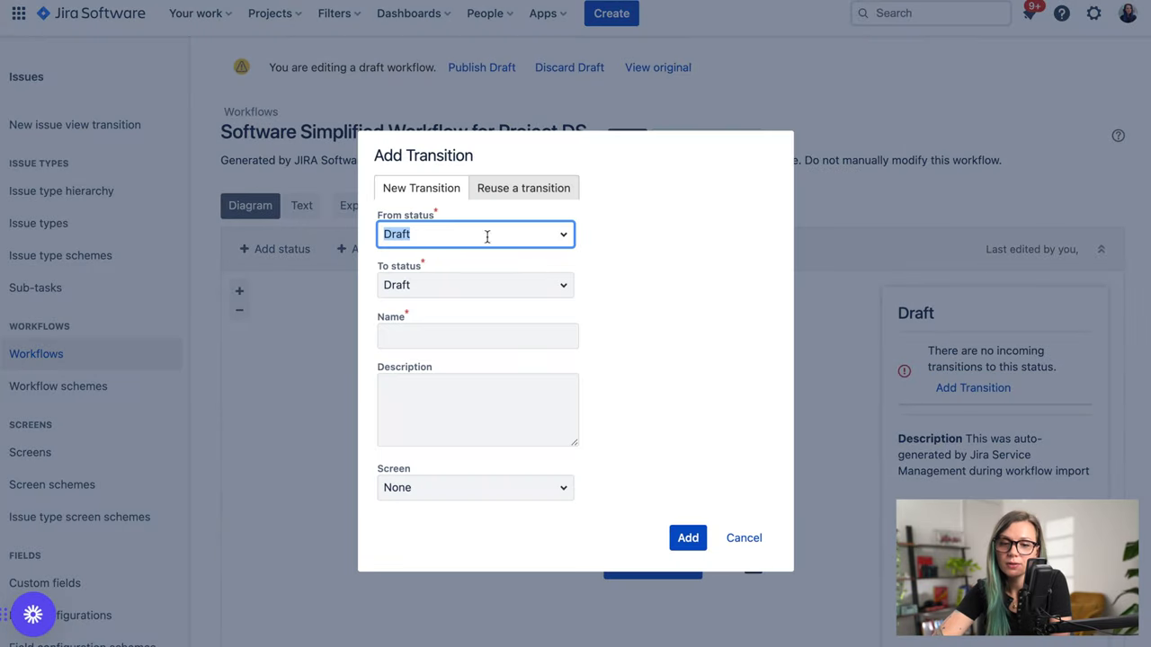
click(564, 286)
click(469, 346)
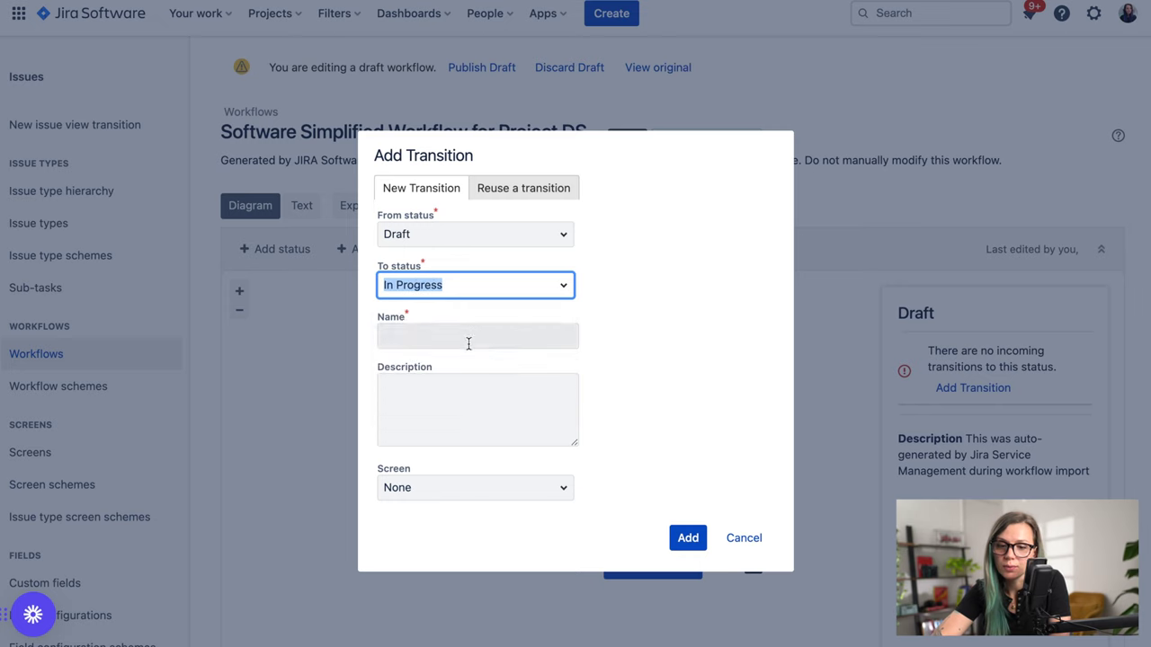
click(501, 331)
text(Draft to In progress)
click(688, 537)
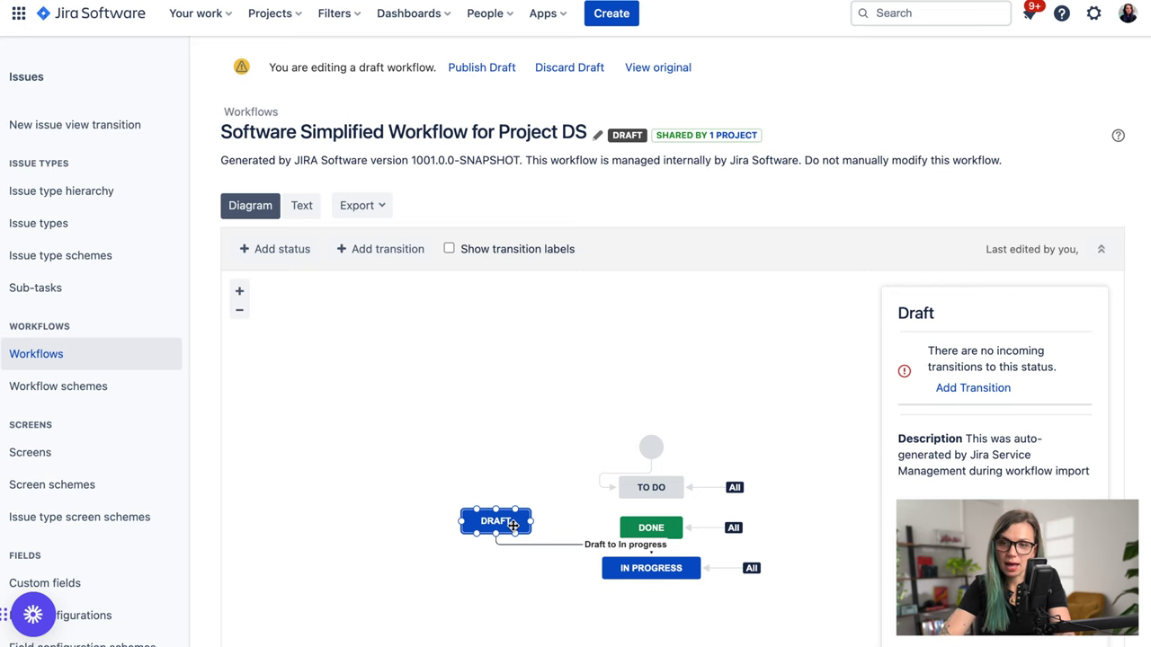
Add a transition from any status to Draft named "any to draft", and place the Draft status level with To Do.
click(980, 389)
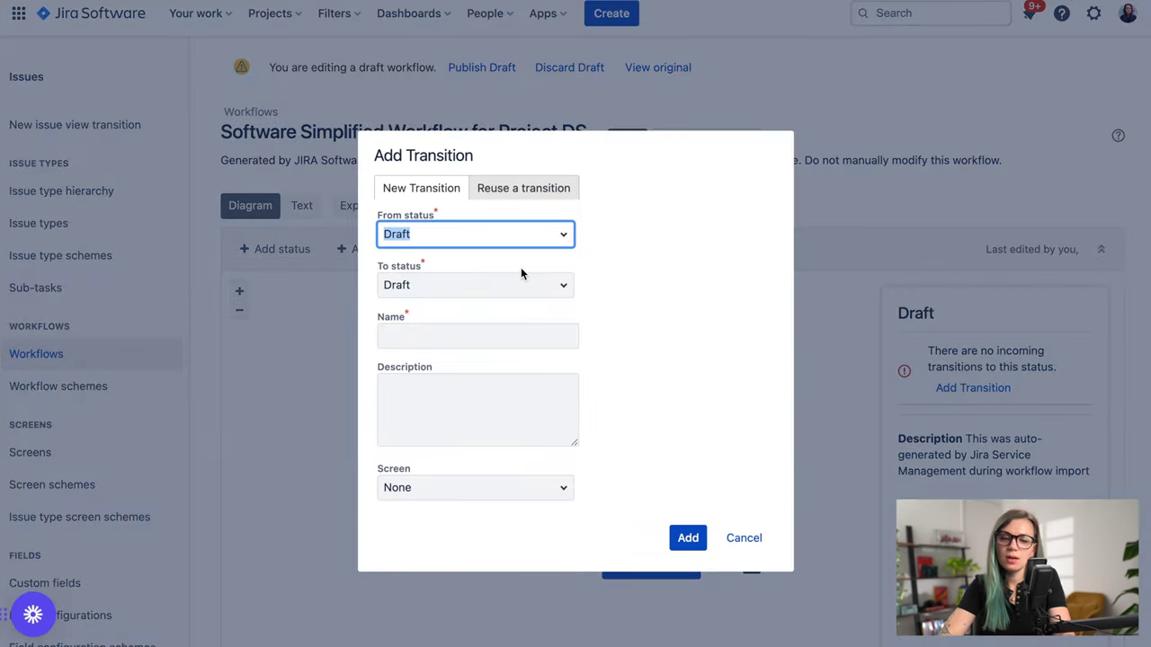
click(562, 235)
click(452, 355)
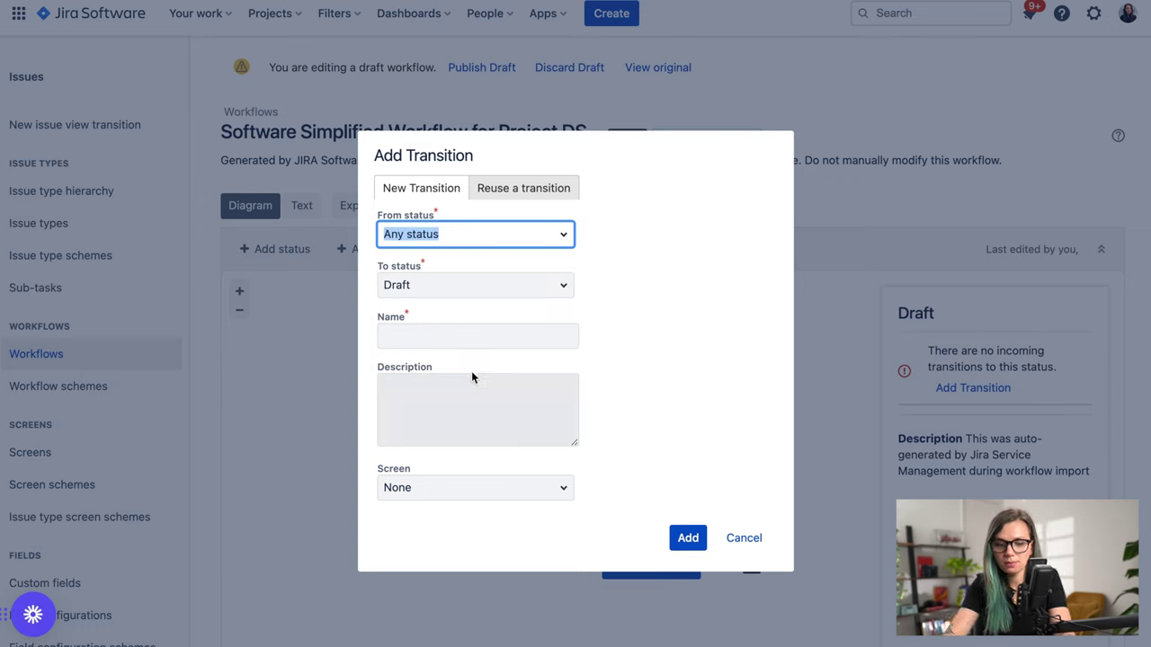
click(479, 338)
text(any to)
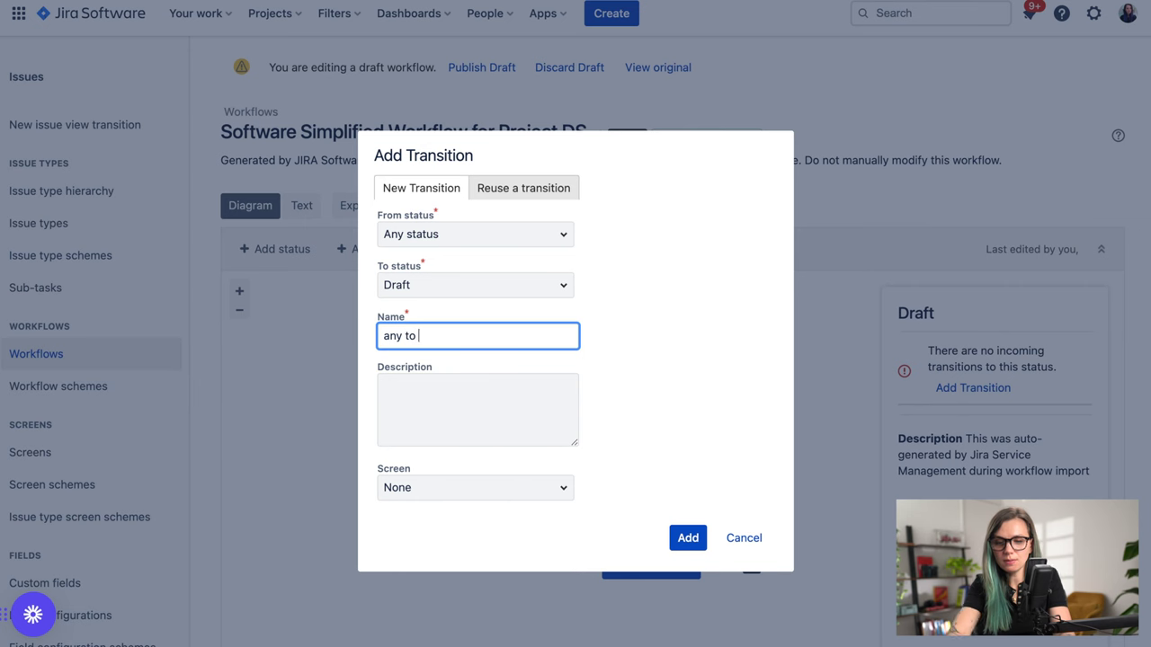
text( draft)
click(687, 537)
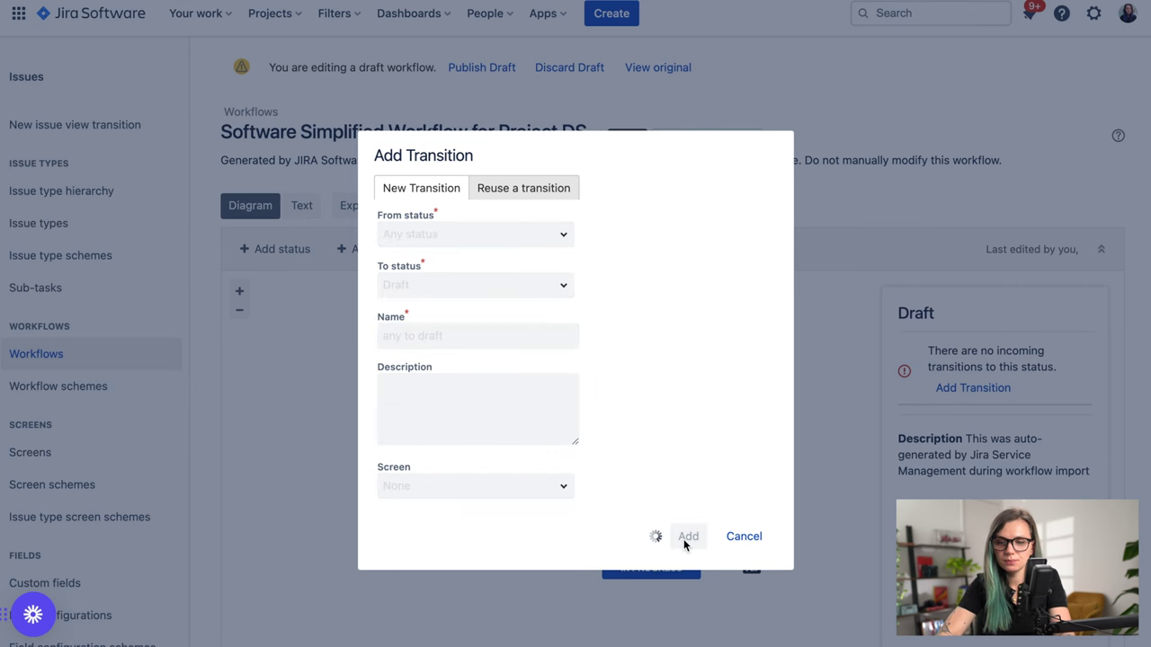
drag(493, 527, 466, 494)
click(516, 404)
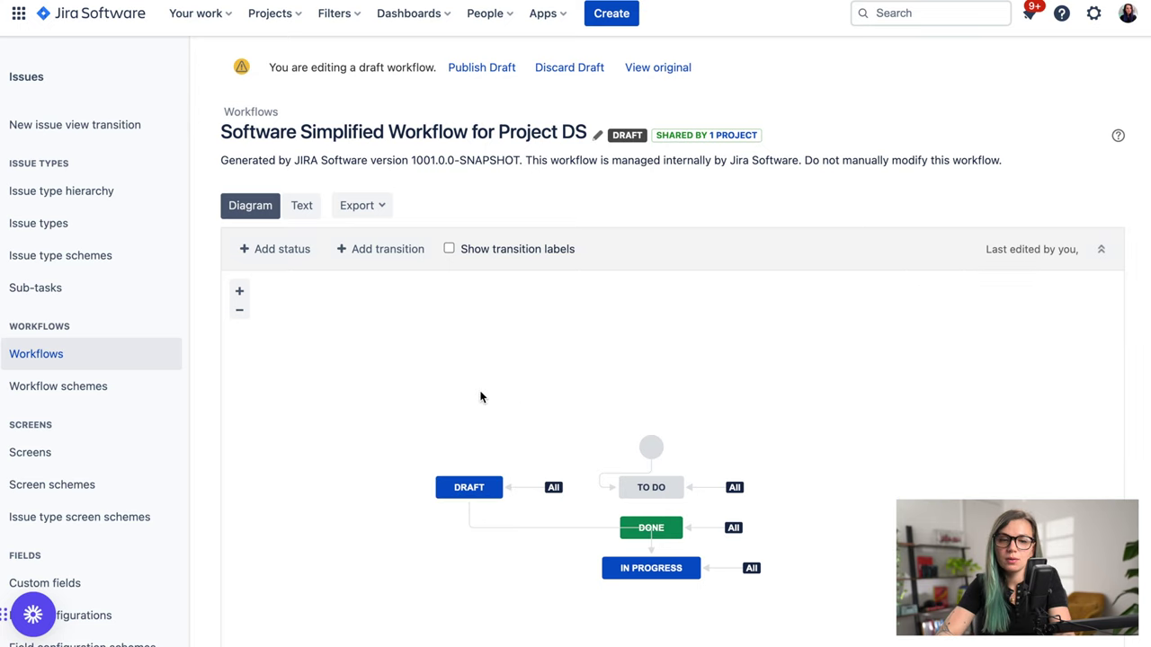
Start a new status named "Simple status" that all statuses are allowed to transition to.
click(272, 250)
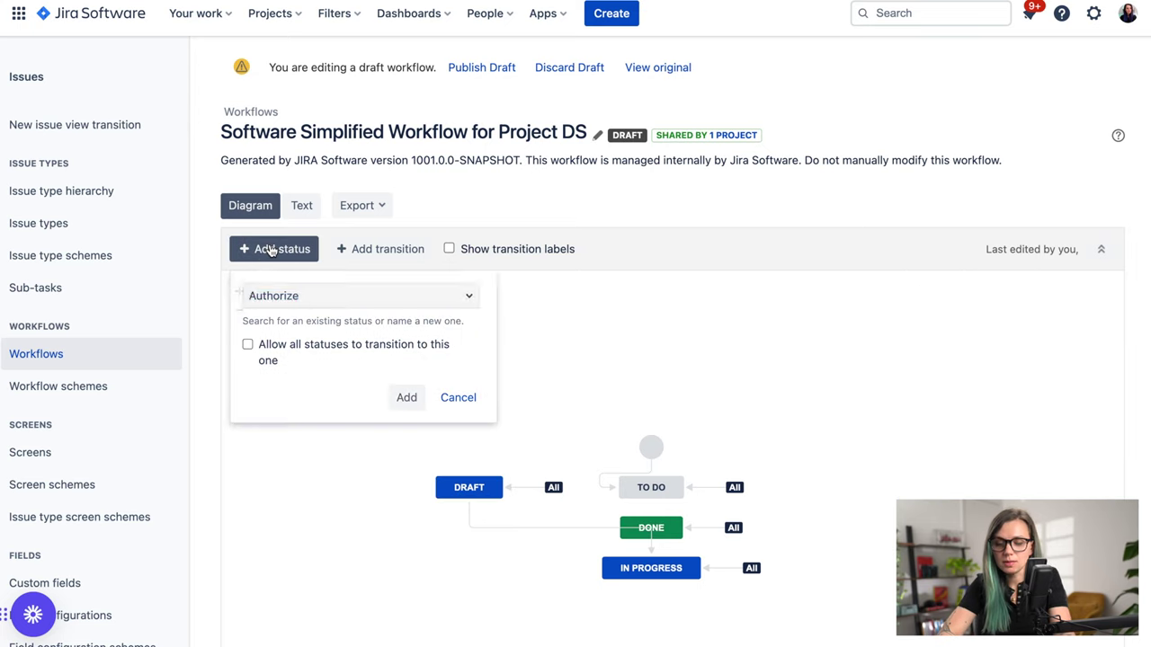
text(Sim)
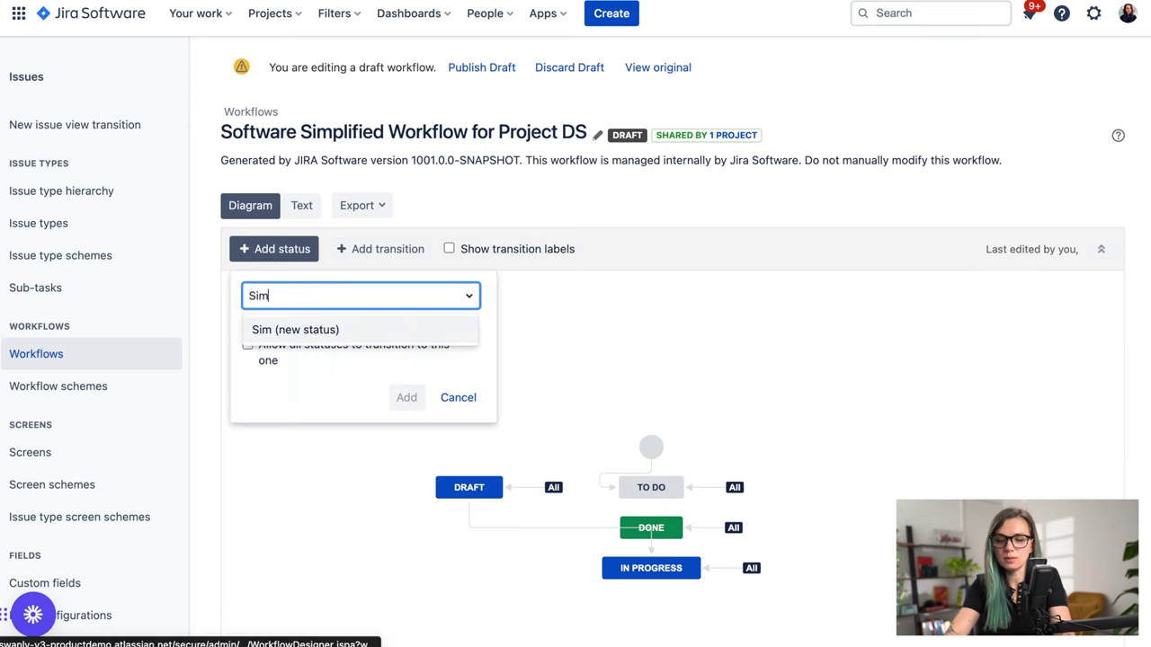
text(ple status)
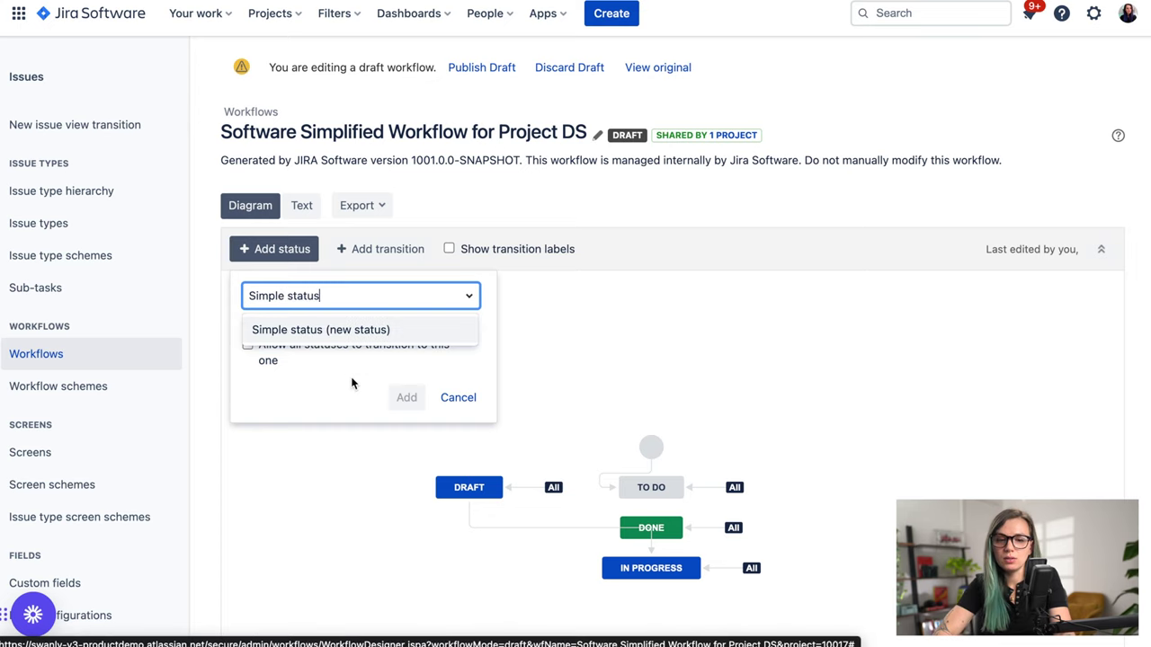
key(Return)
click(247, 345)
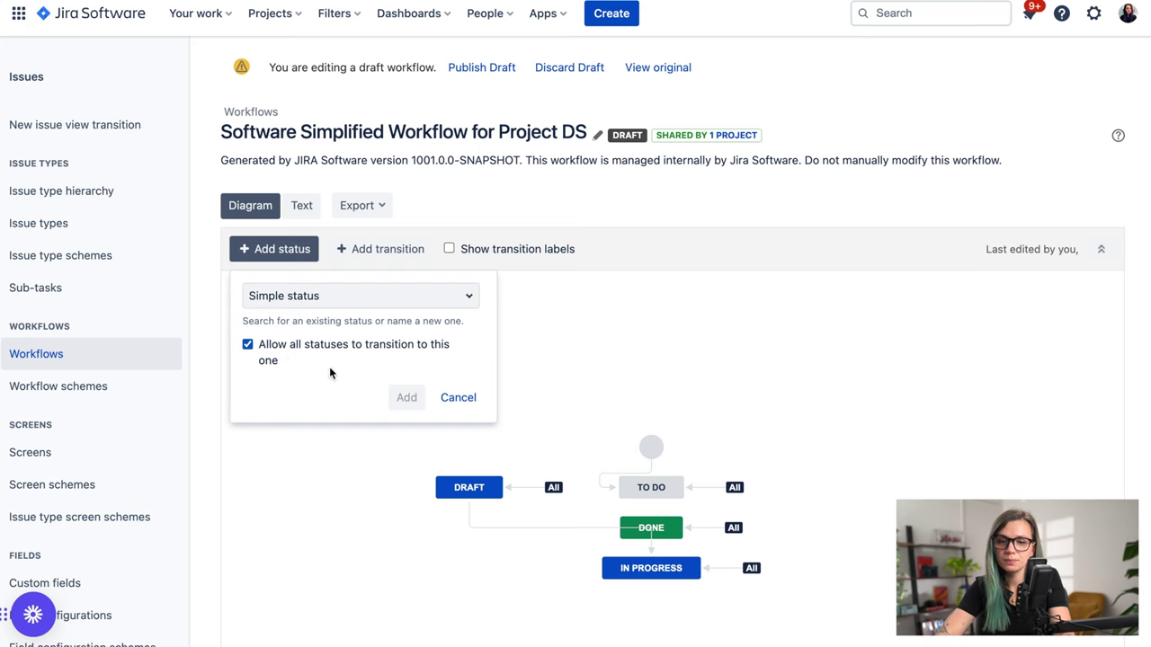
click(407, 398)
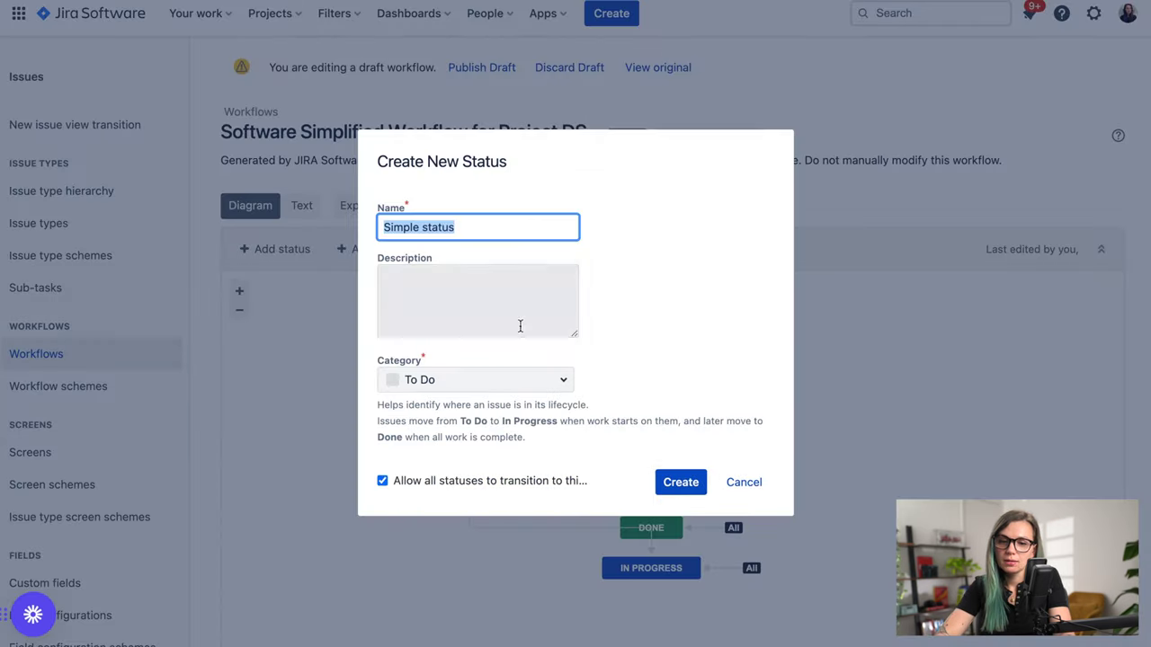
Rename the new status "Testing", create it in the In Progress category, and place it above the workflow's start node.
click(520, 374)
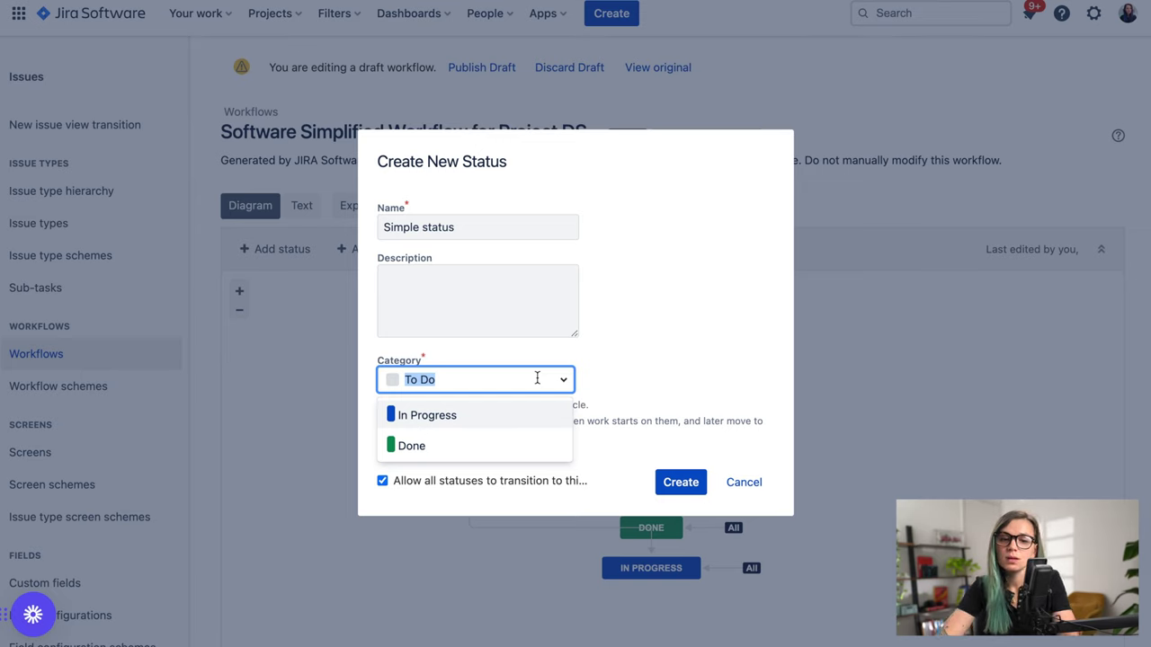
triple_click(431, 227)
key(BackSpace)
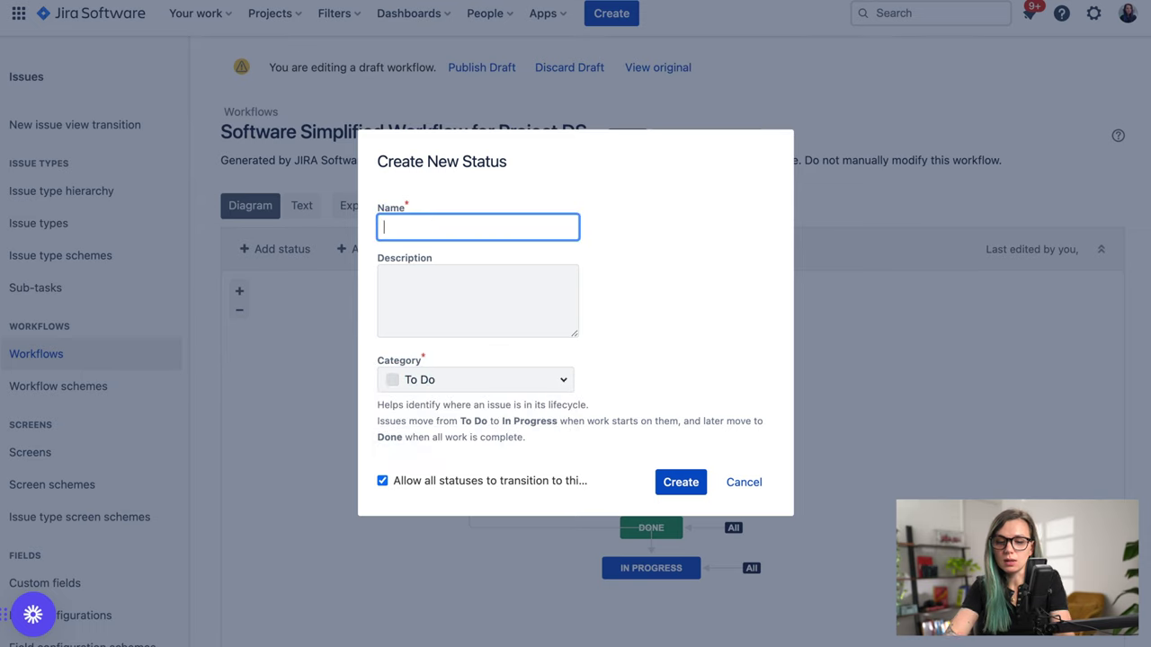
text(Testing)
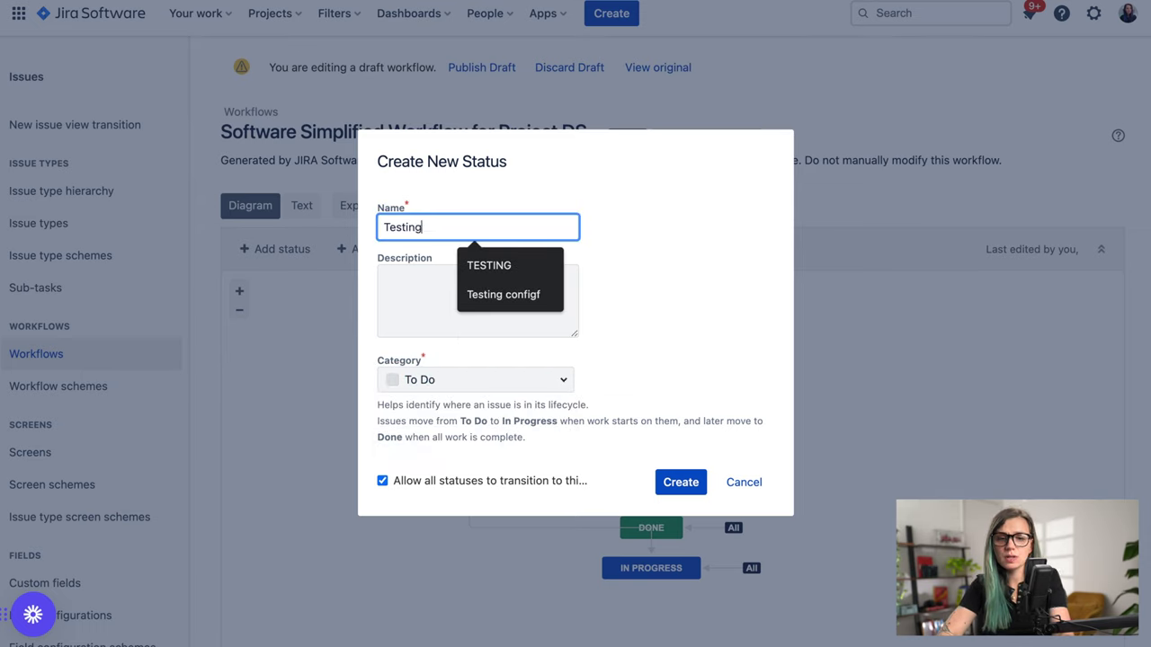
click(671, 284)
click(511, 381)
click(490, 418)
click(681, 482)
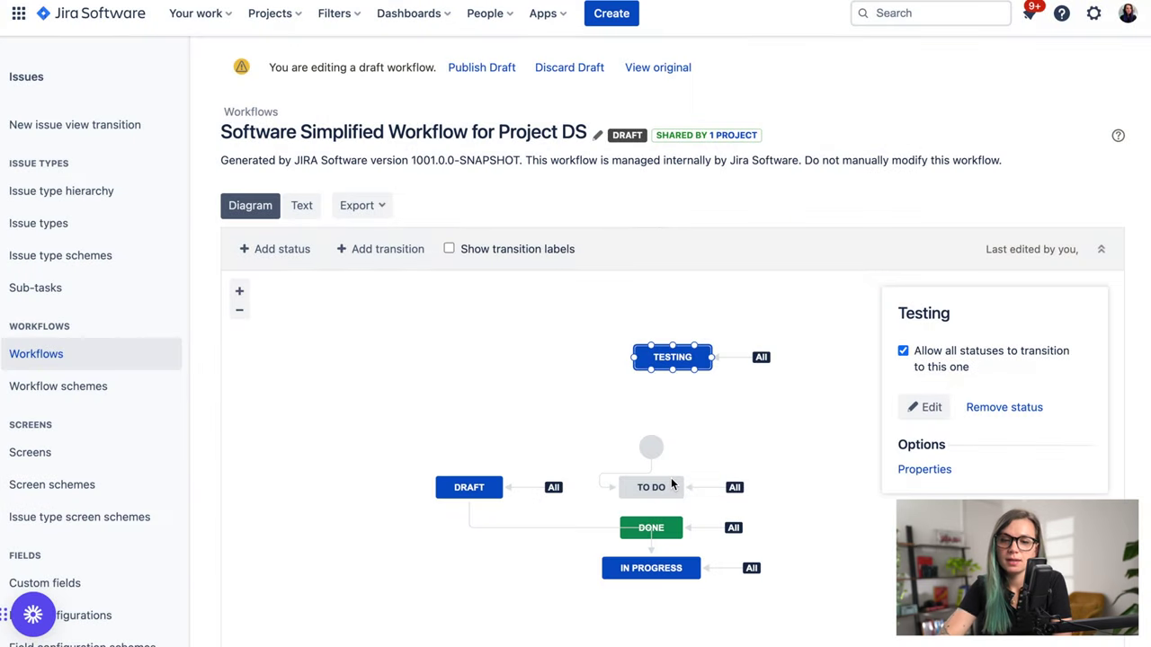
drag(673, 357, 621, 378)
Publish the draft workflow so it replaces the active one.
scroll(621, 378, down, 1)
scroll(791, 250, up, 2)
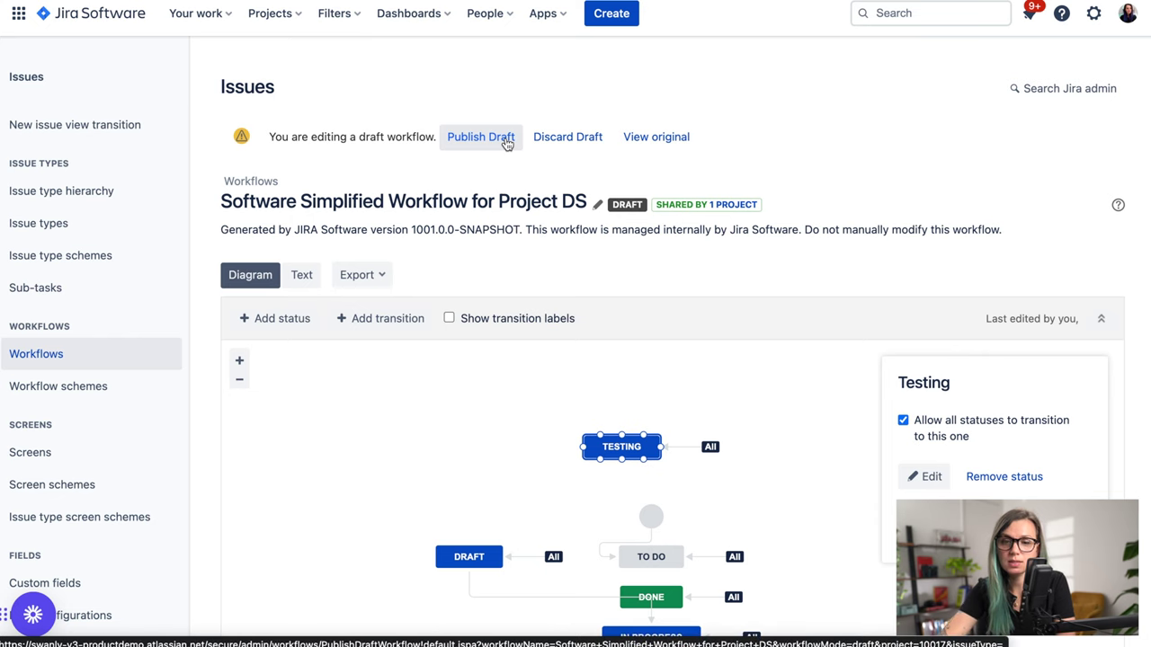
click(456, 139)
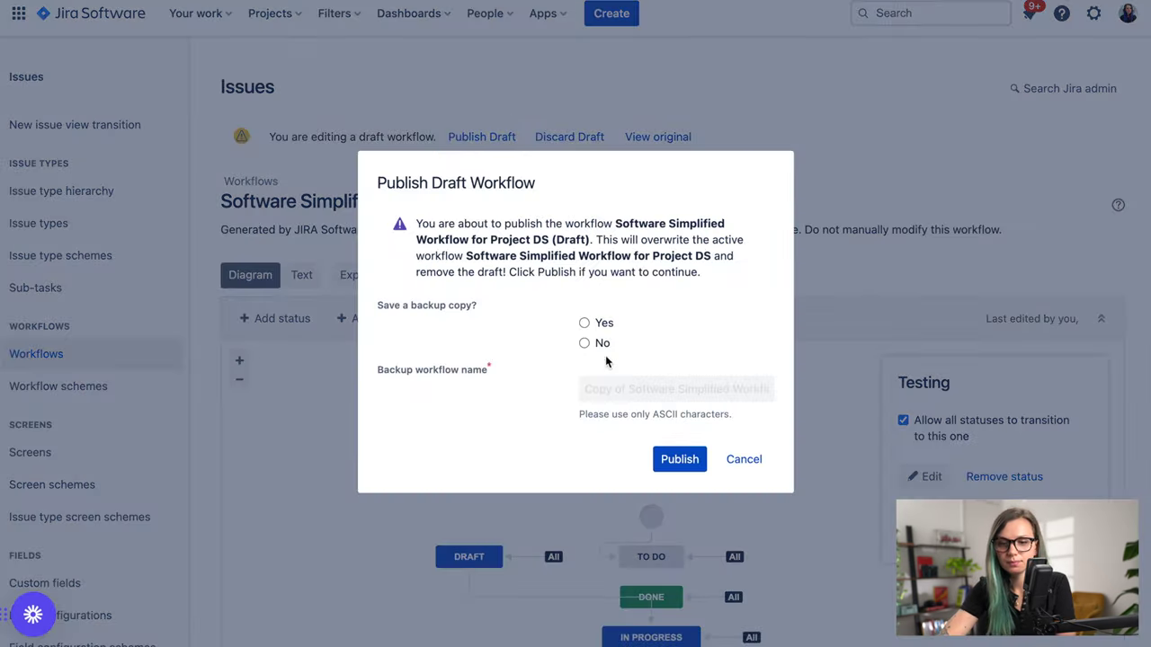
click(688, 464)
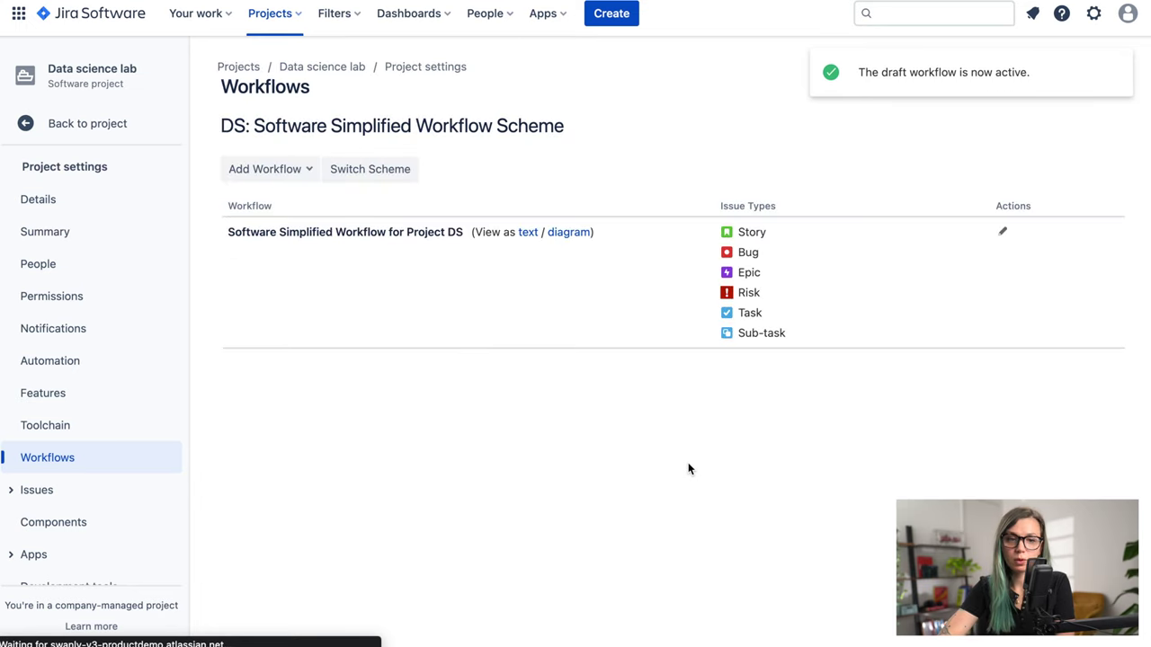
Return to the Data science lab board, open issue DS-14 and change its status to Draft.
click(129, 126)
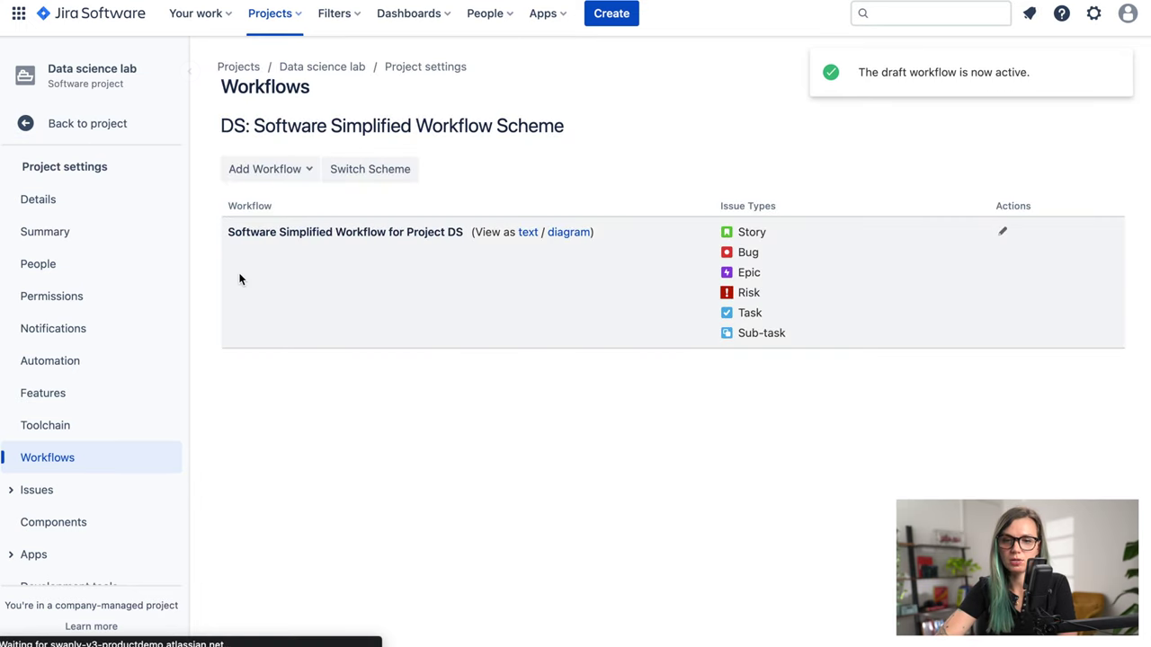
click(410, 411)
click(780, 117)
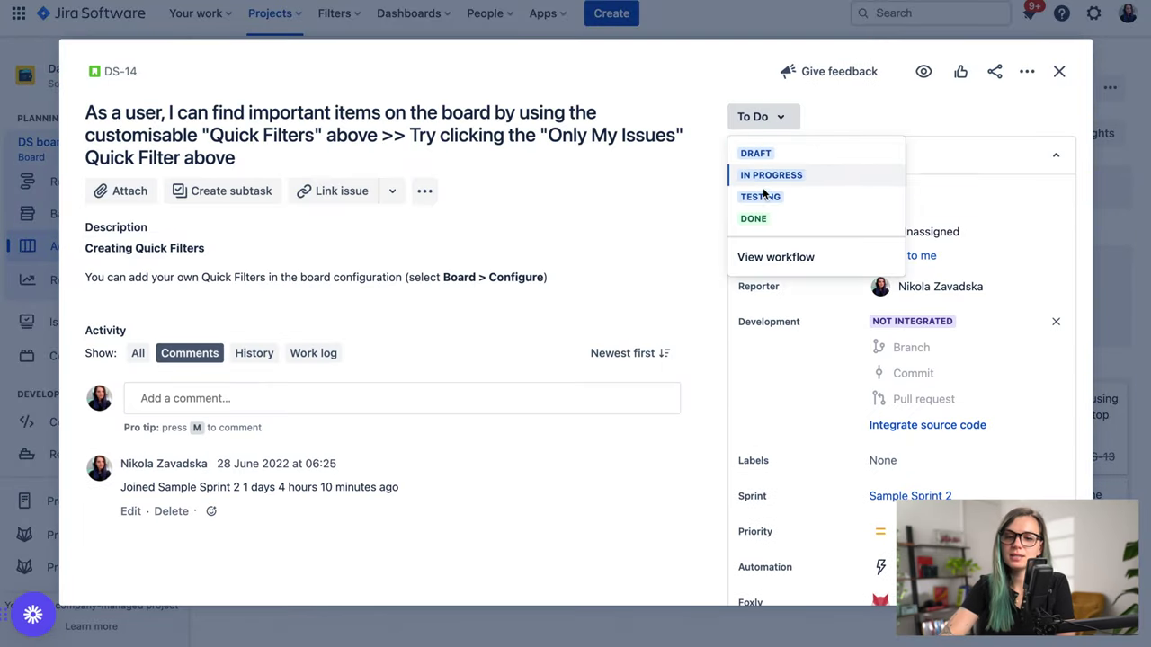
click(775, 156)
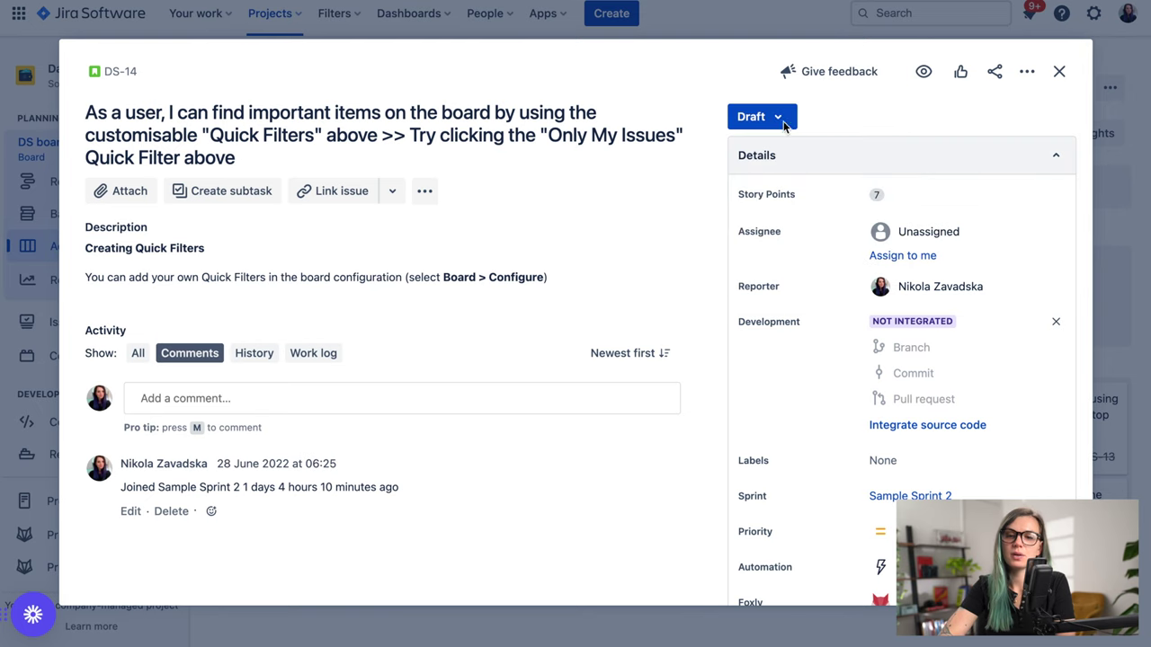
Transition issue DS-14 from Draft to In Progress and on to Testing.
click(773, 117)
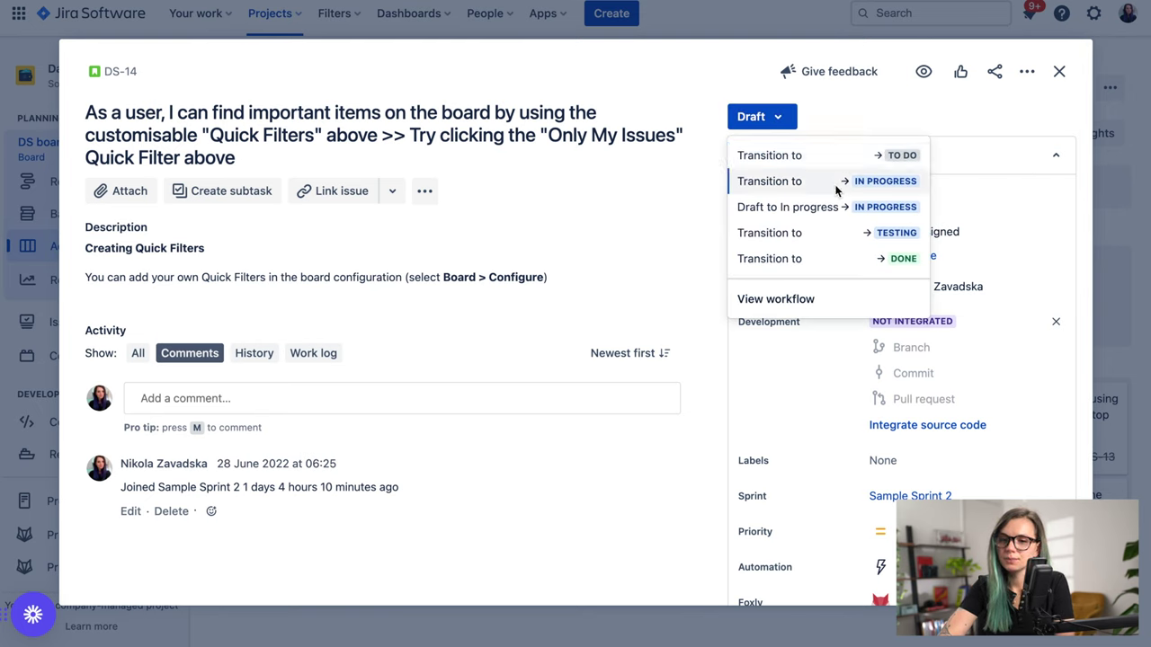
click(832, 180)
click(803, 121)
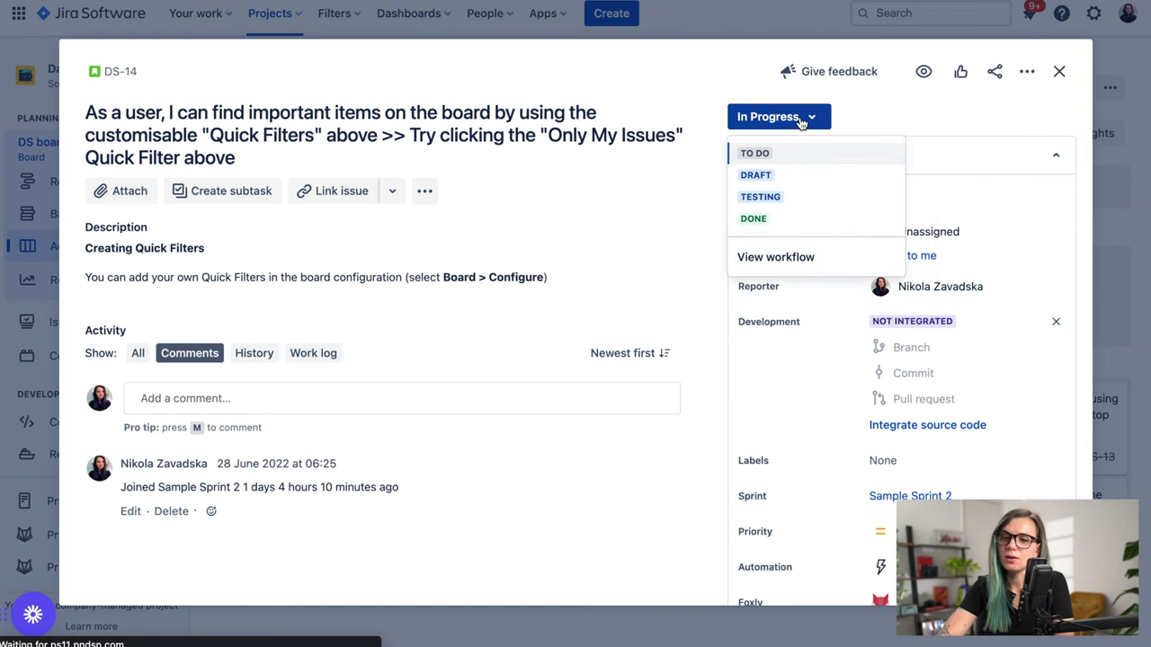
click(769, 197)
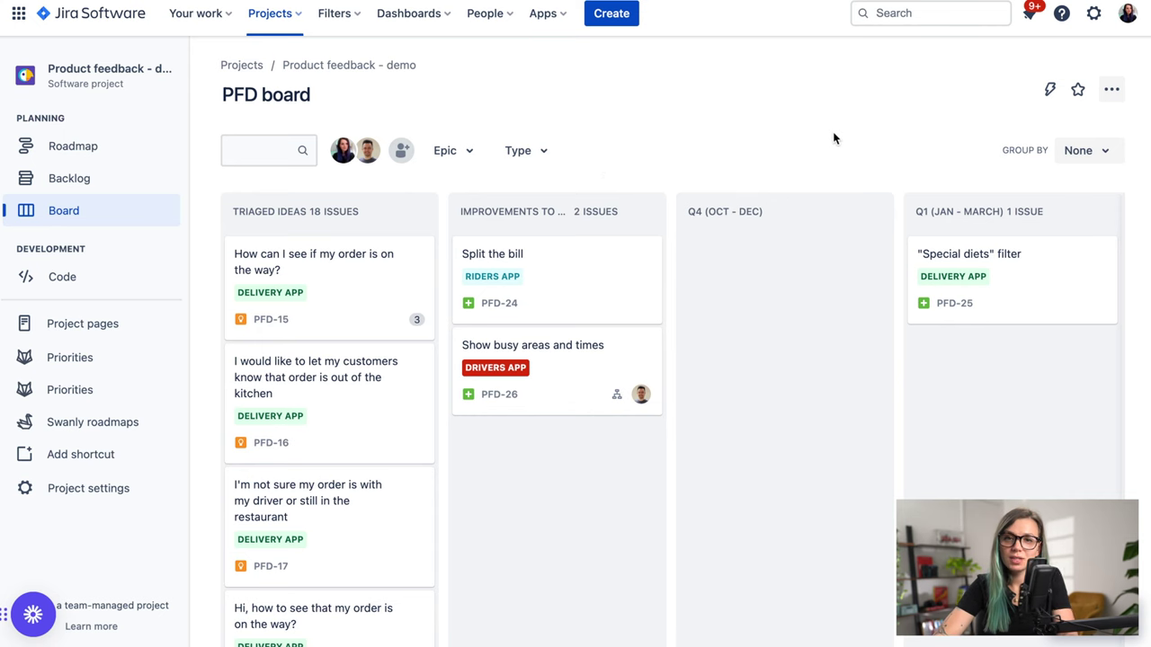
Open the workflow editor for the Product feedback - demo project from its PFD board.
click(1112, 89)
click(1027, 131)
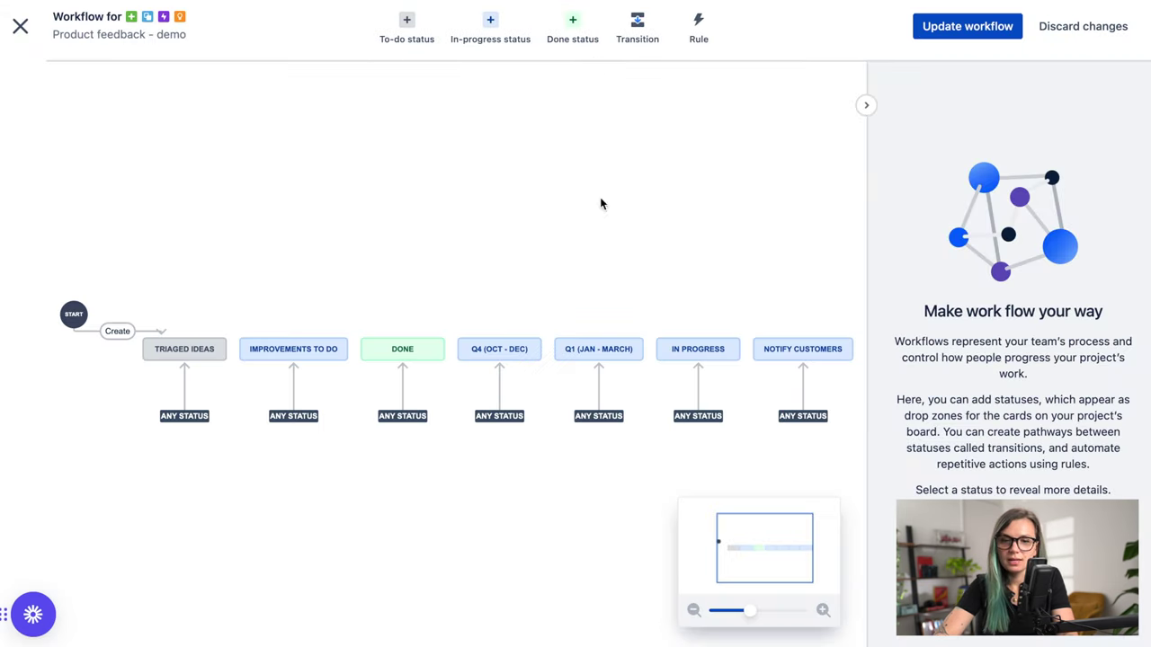
scroll(453, 368, right, 2)
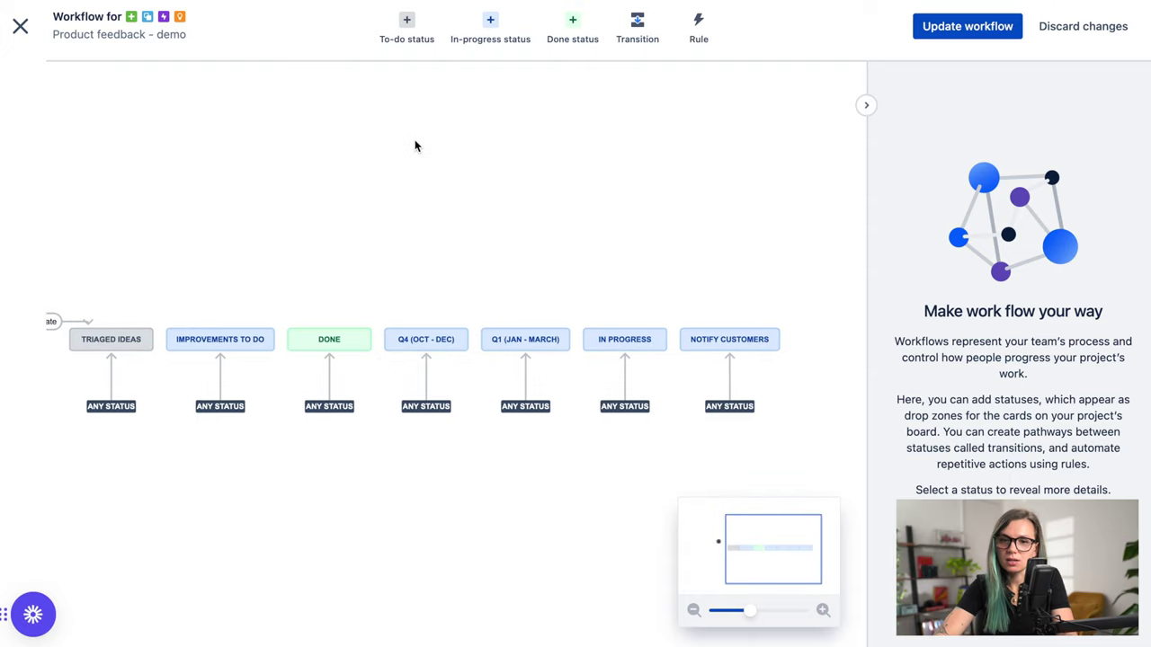
scroll(415, 140, up, 3)
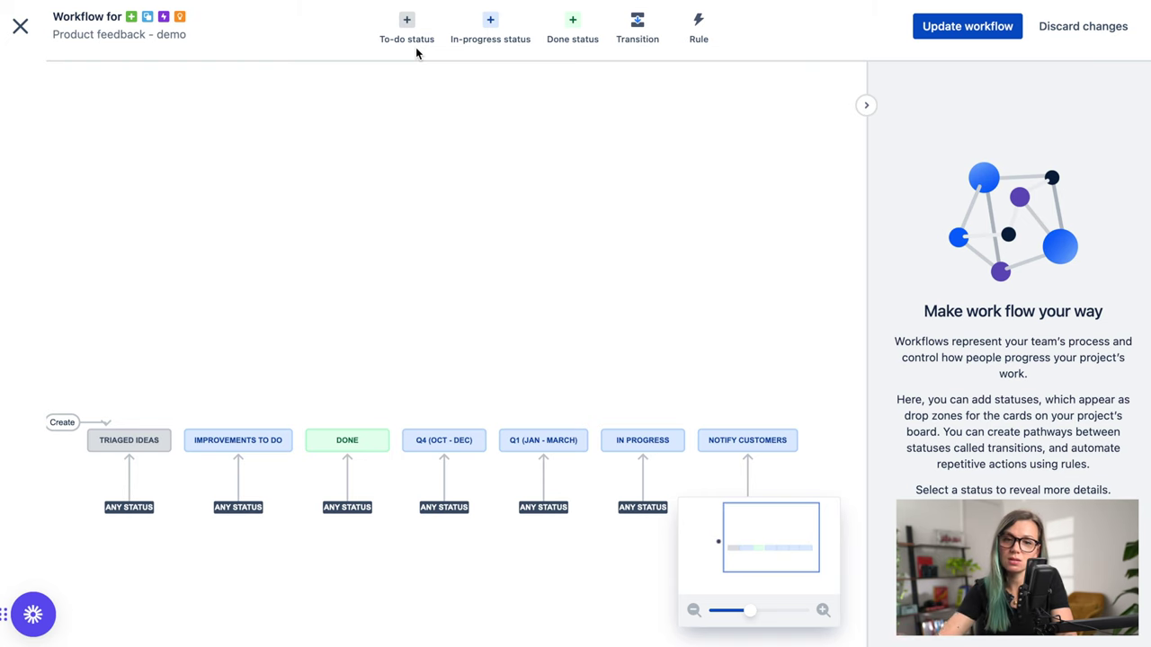
Add a new in-progress status named TESTING and align it with the other statuses, after Notify customers.
click(486, 27)
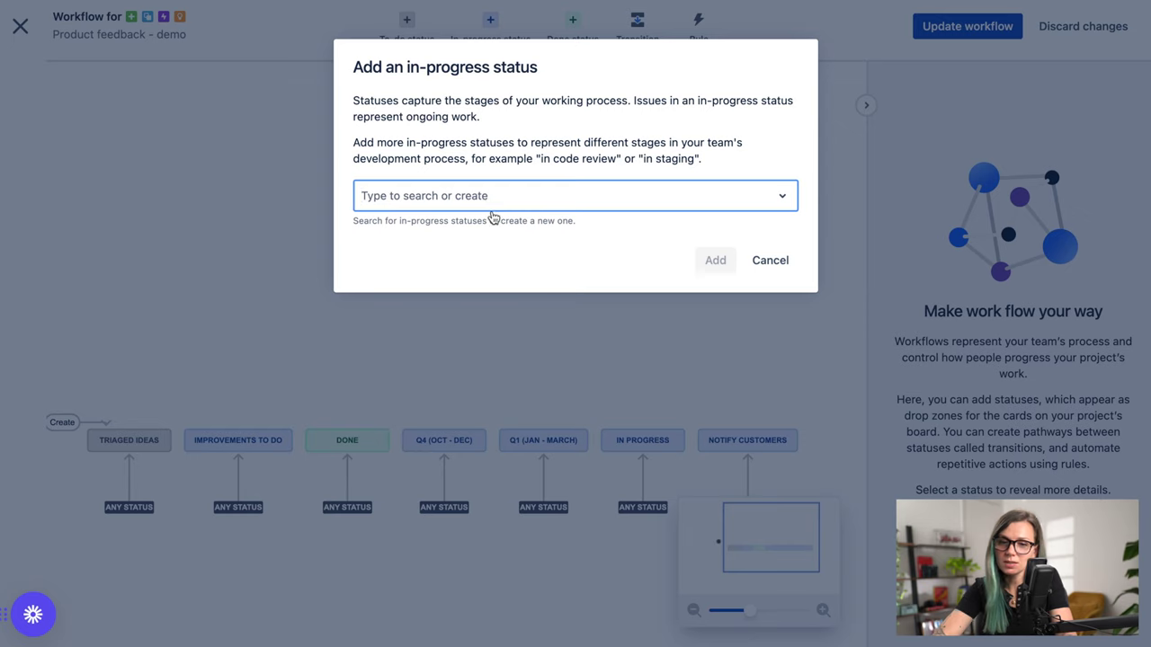
text(TESTING)
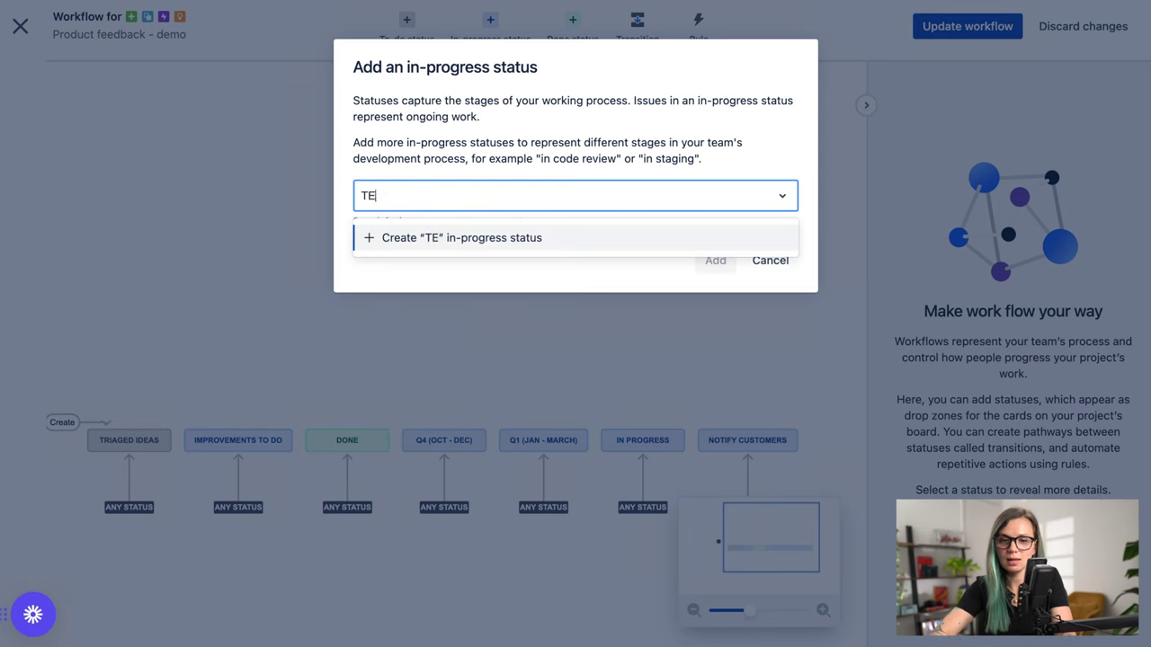
click(560, 238)
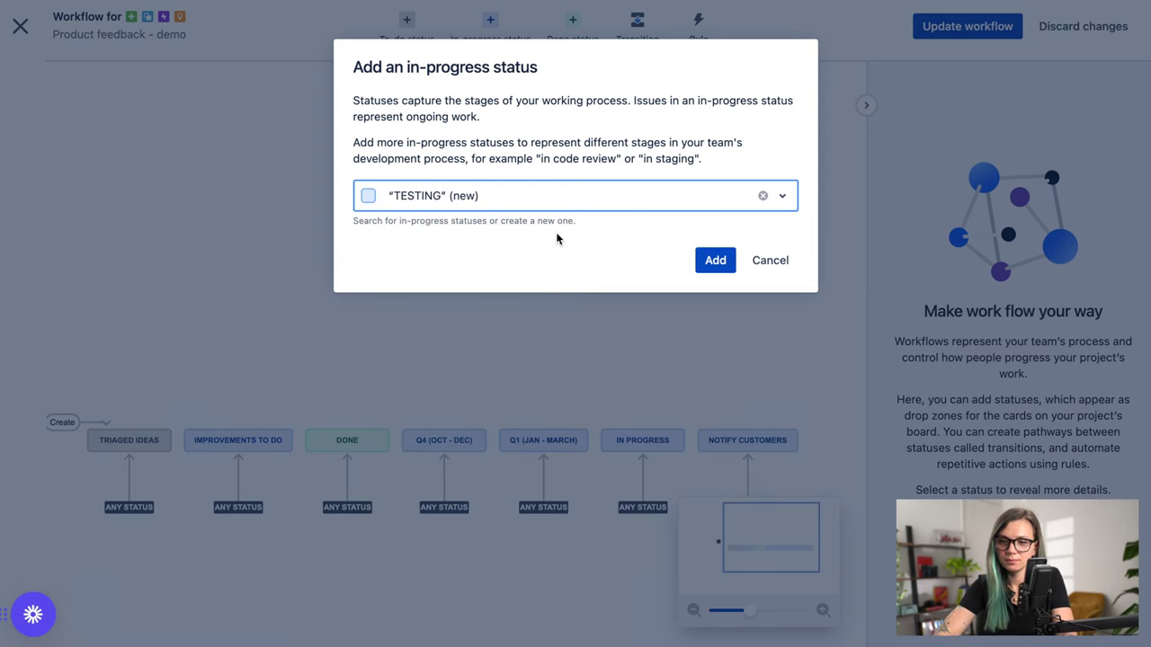
click(707, 262)
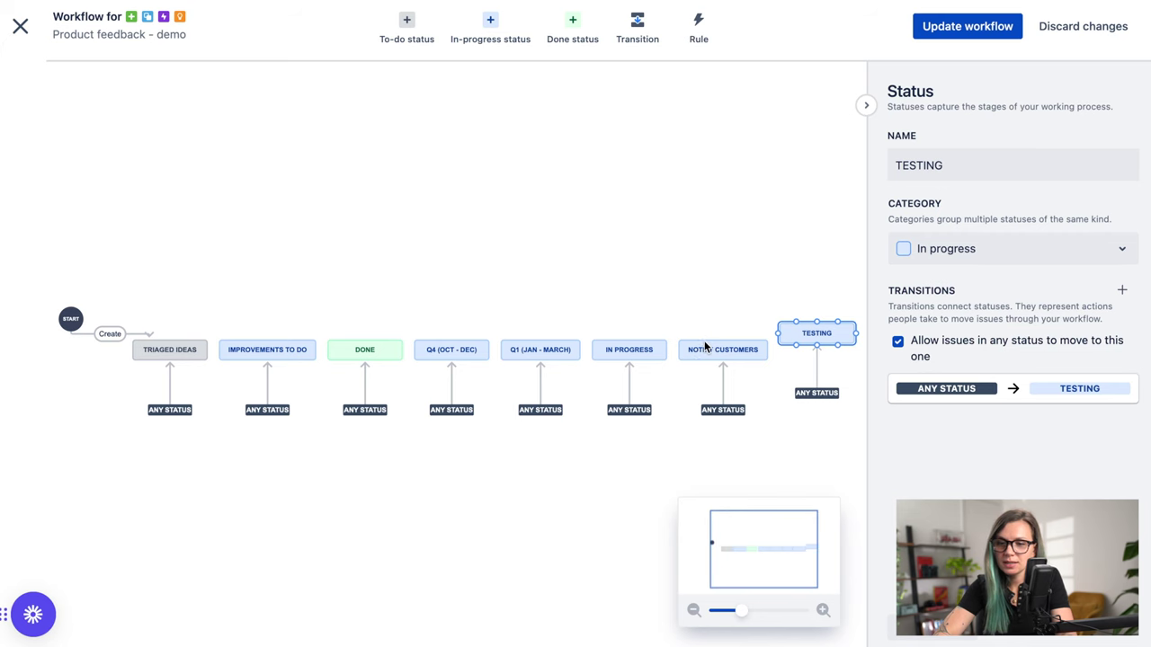
drag(803, 333, 803, 349)
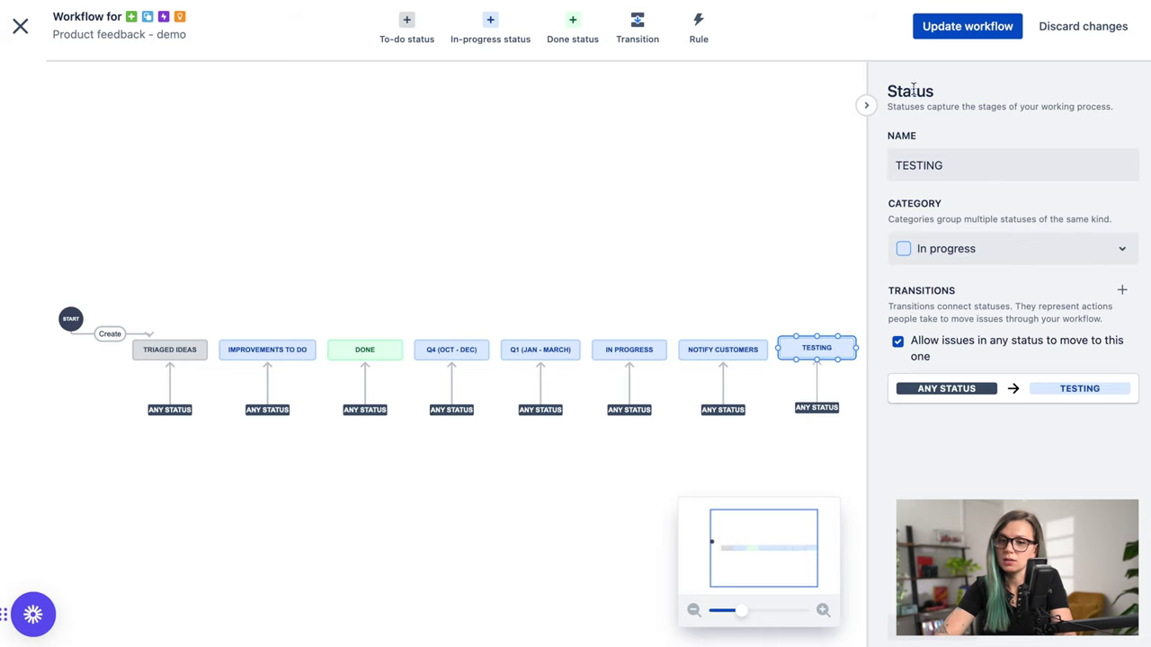
Update the workflow and reassign the TESTING status to the Notify customers board column.
click(971, 24)
click(702, 248)
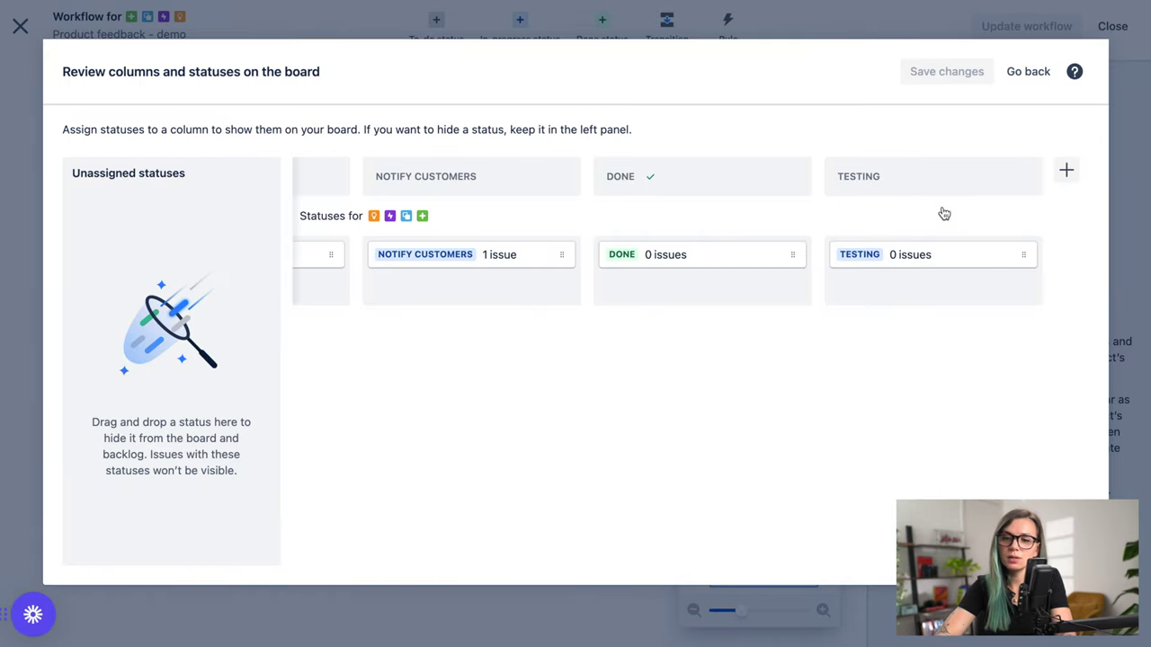
scroll(927, 249, left, 2)
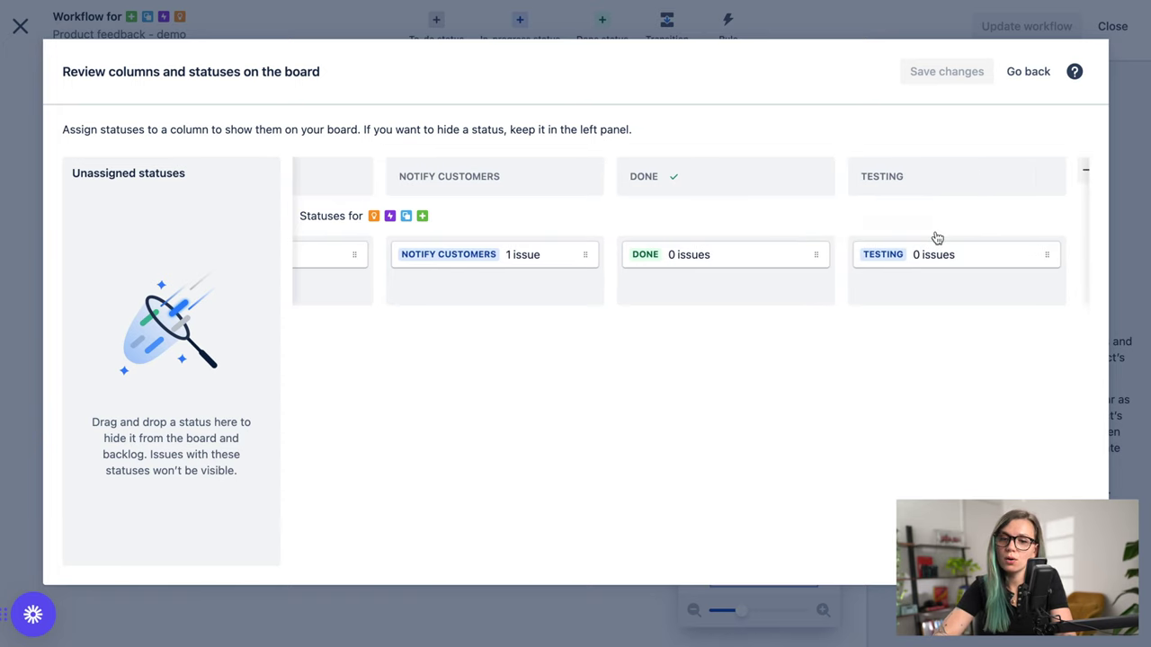
drag(963, 252, 529, 267)
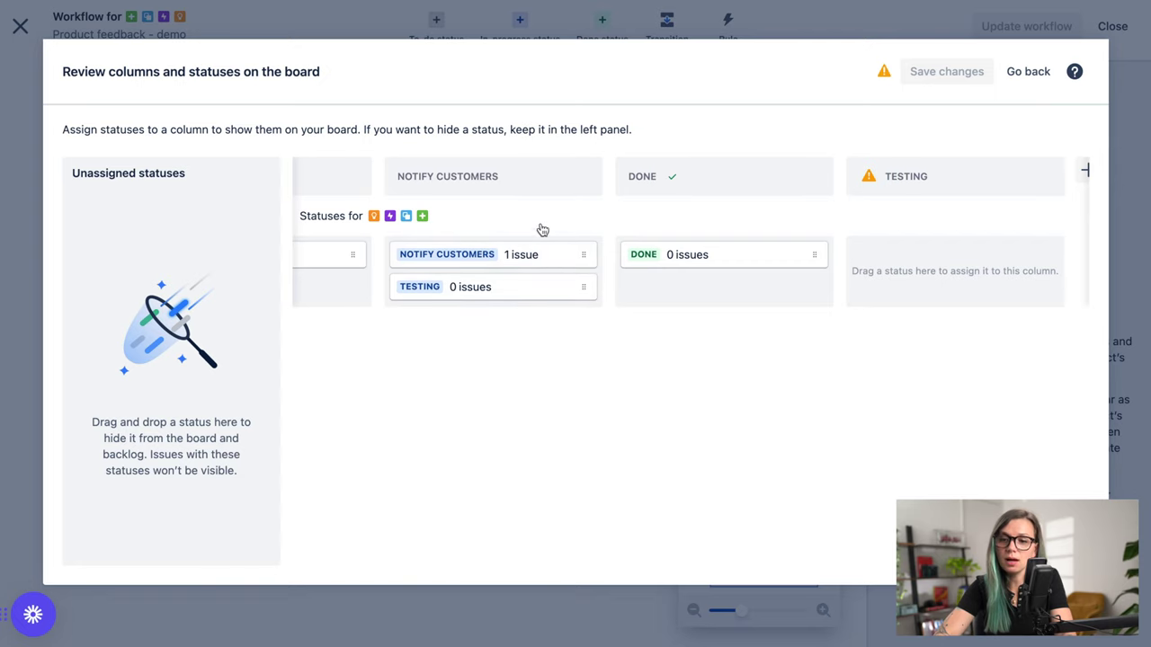
Delete the empty TESTING column from the board and save the column changes.
click(1042, 176)
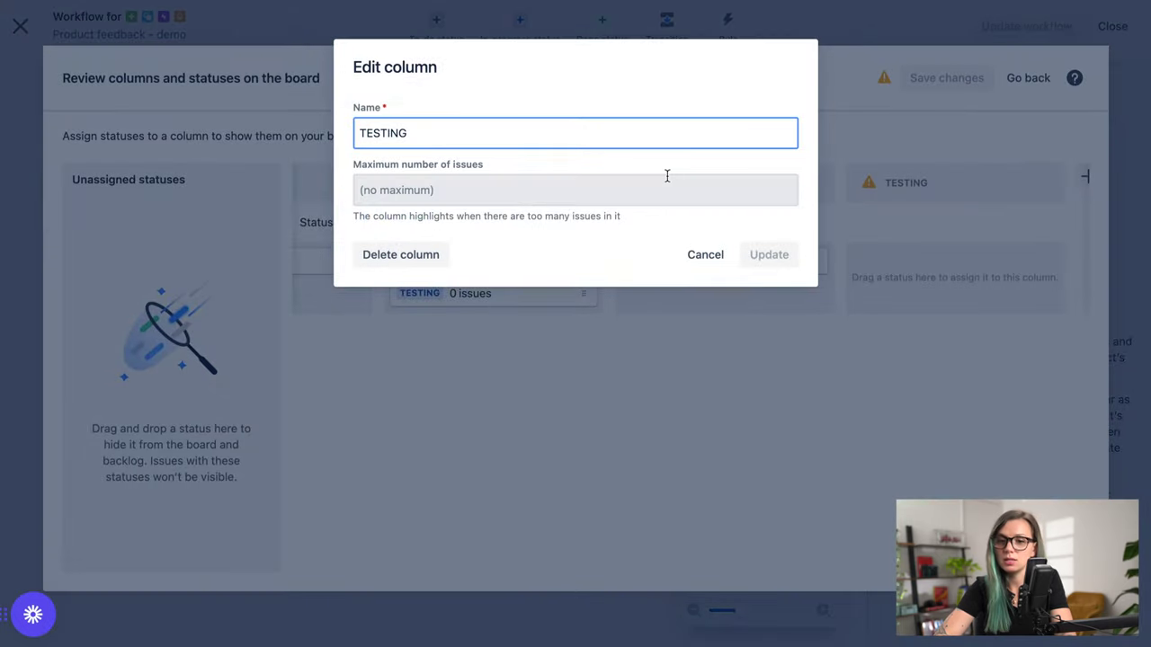
click(368, 256)
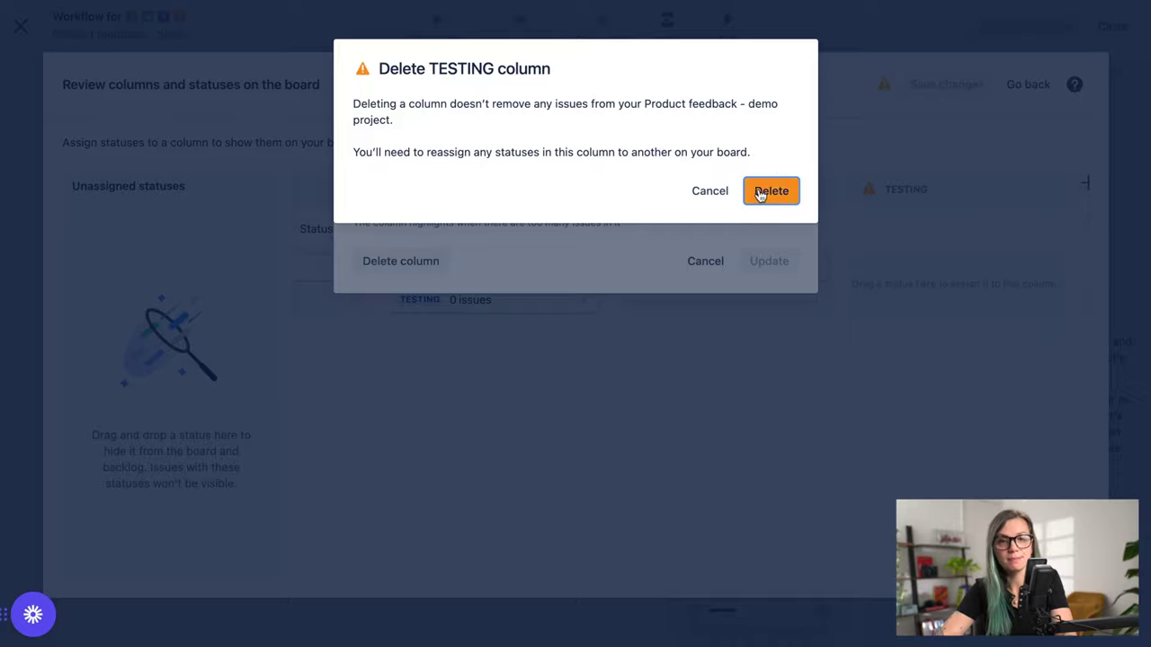
click(760, 193)
click(947, 71)
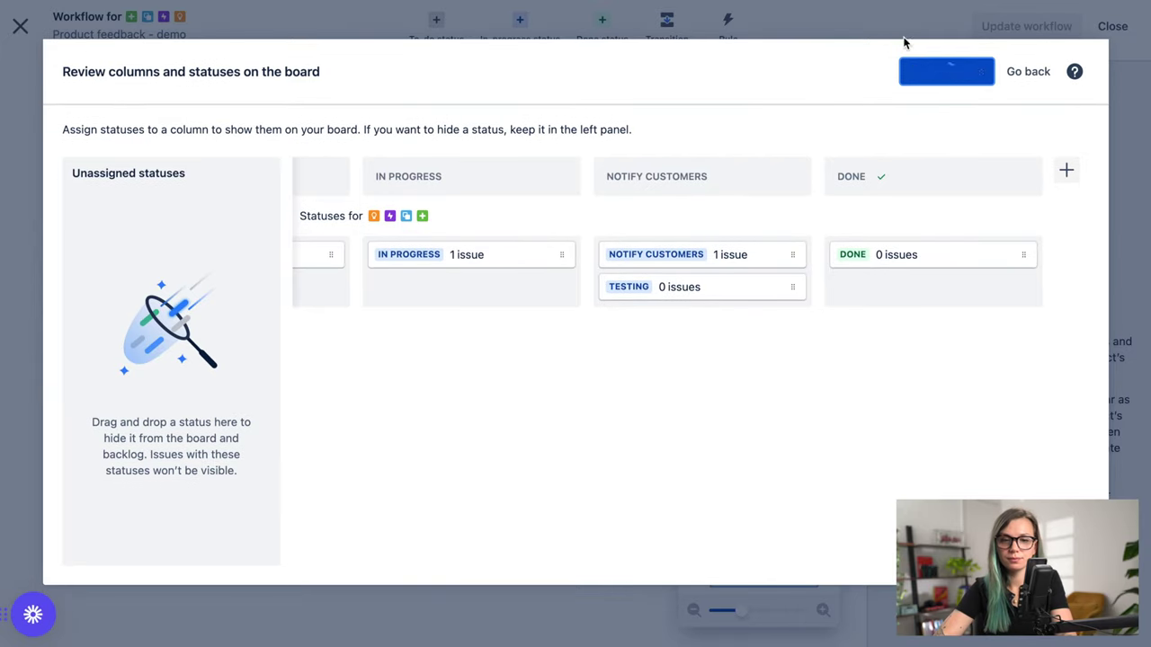
Return to the PFD board, open issue PFD-26 and show the statuses it can move to.
click(22, 28)
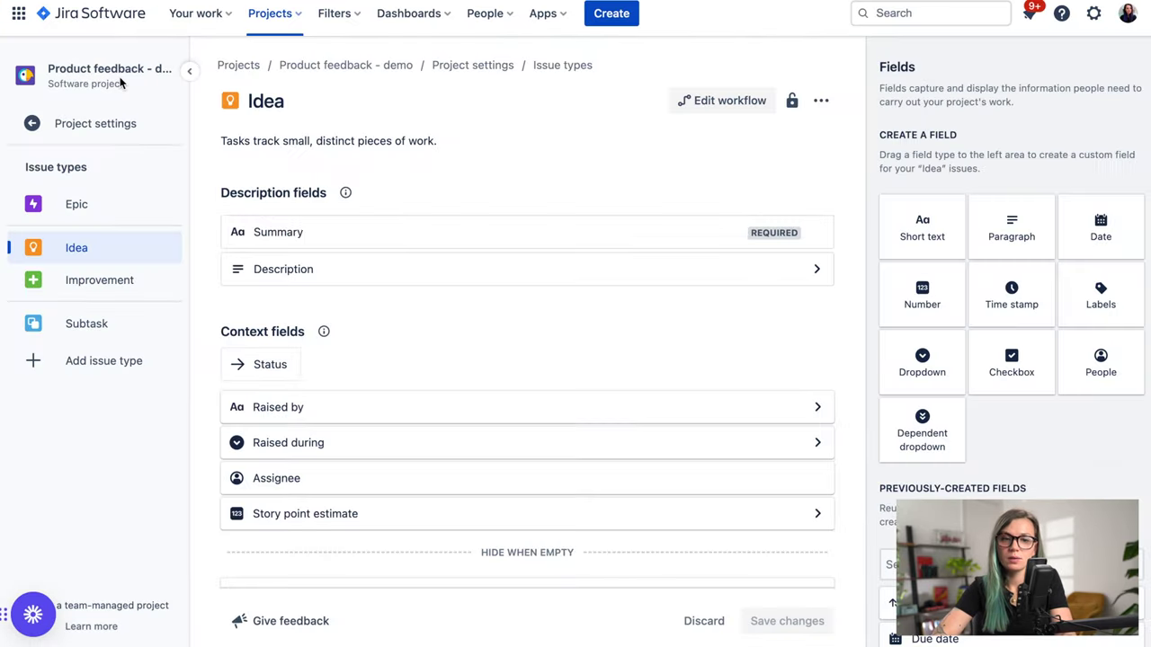
click(144, 127)
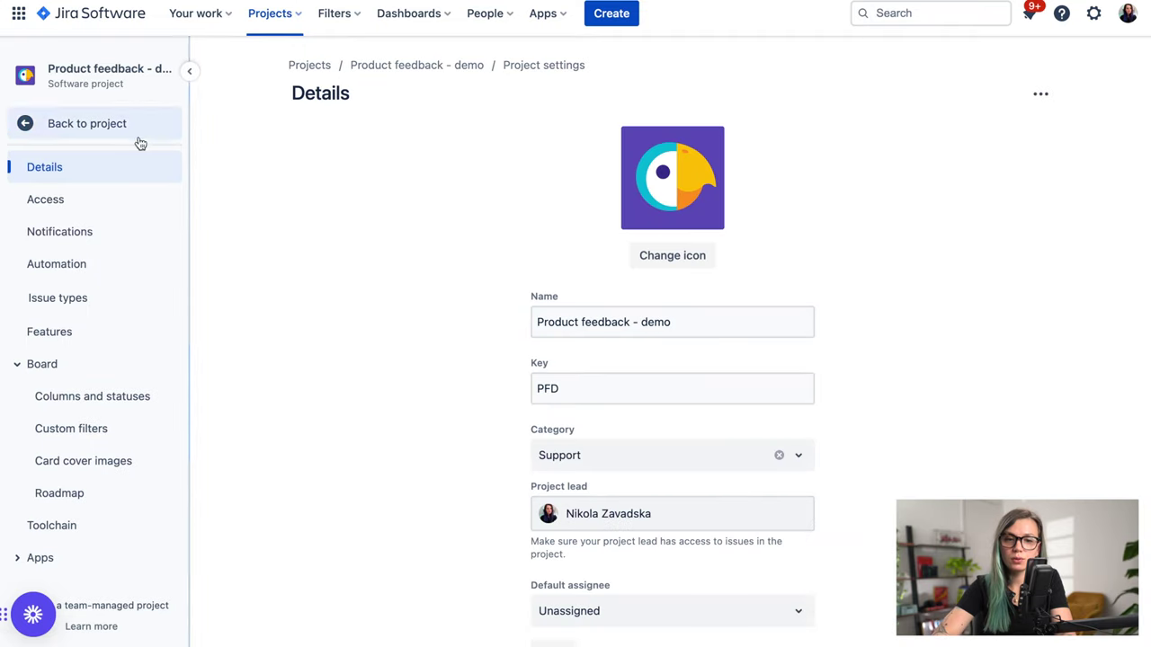
click(112, 135)
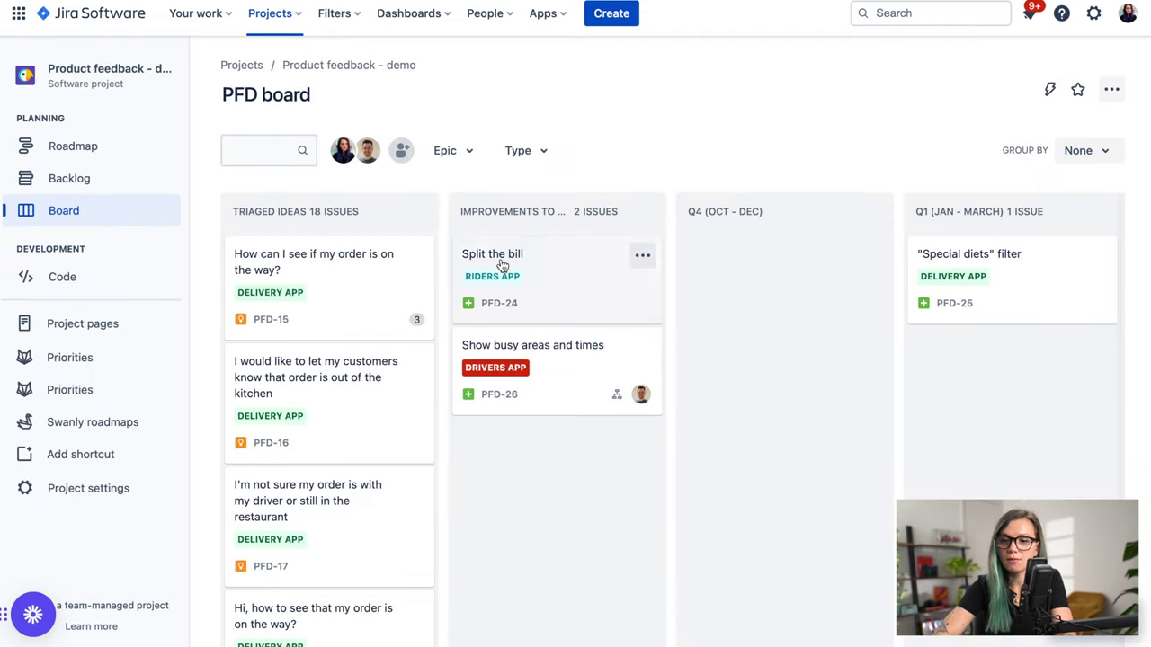
click(496, 354)
click(820, 123)
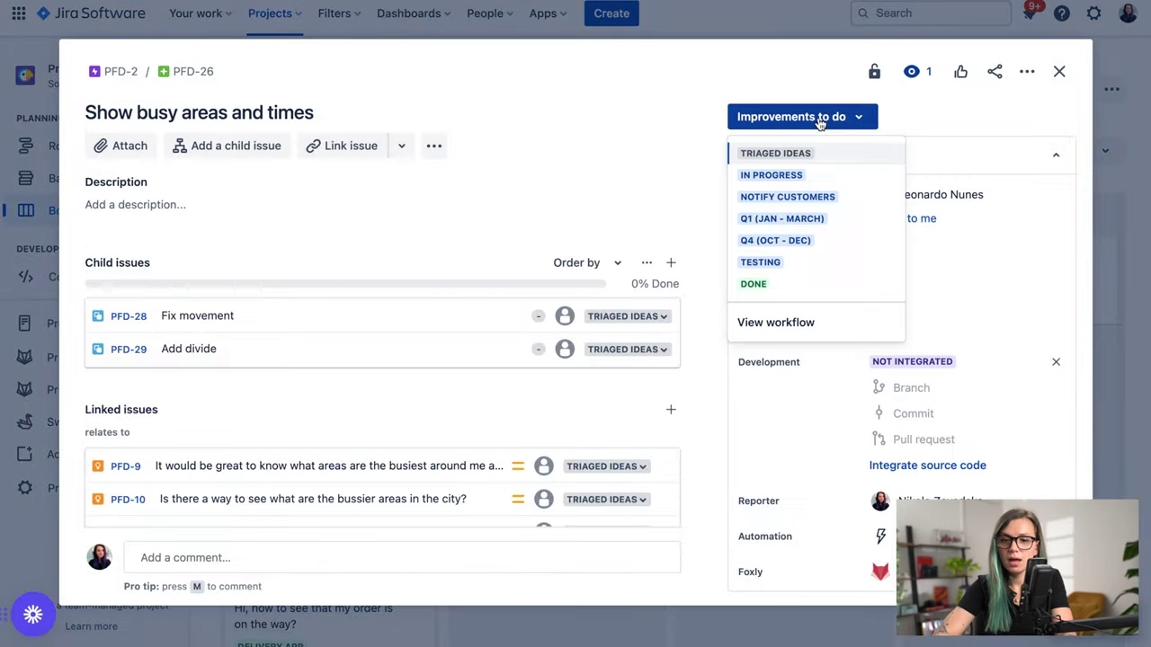